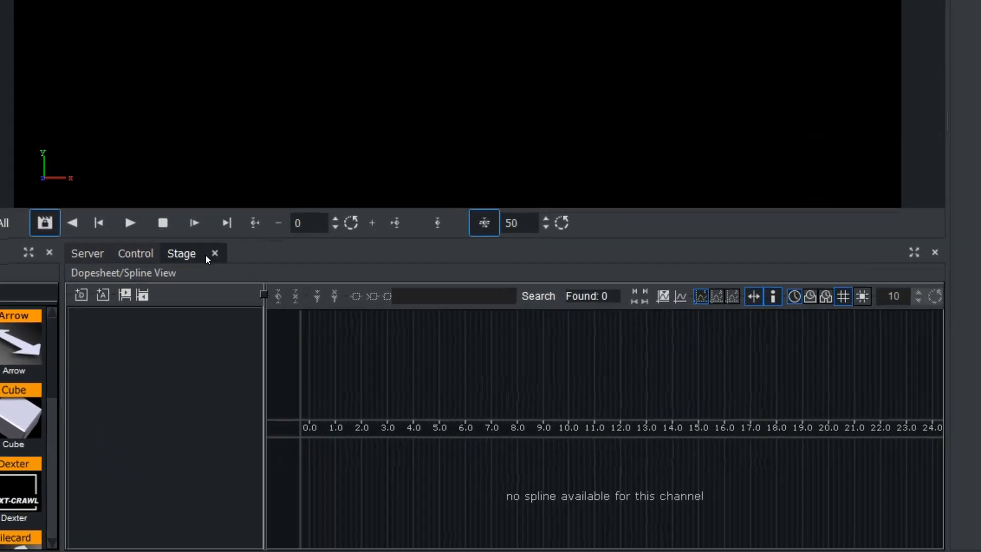
Open the livedesign1 scene from the server's scene list.
left_click(357, 375)
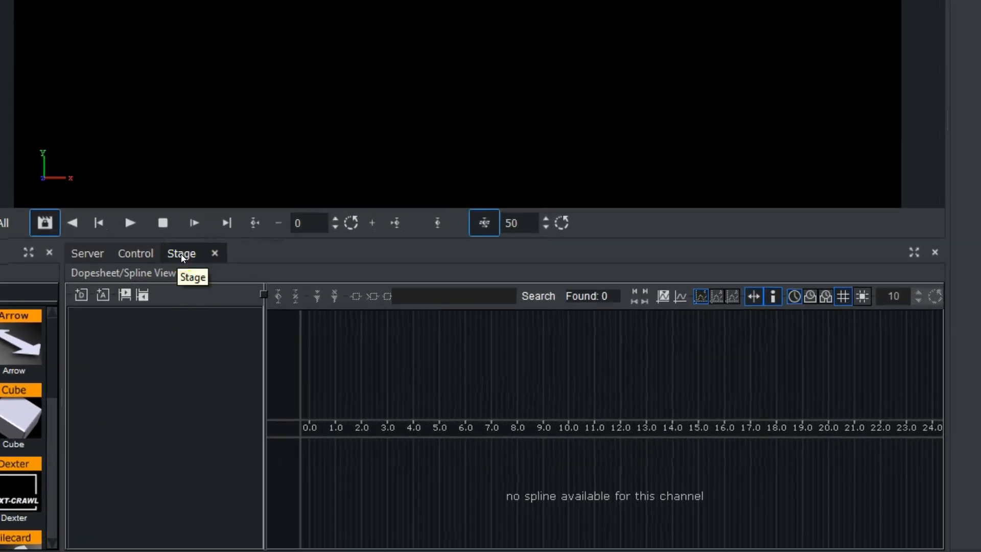
left_click(182, 255)
left_click(82, 254)
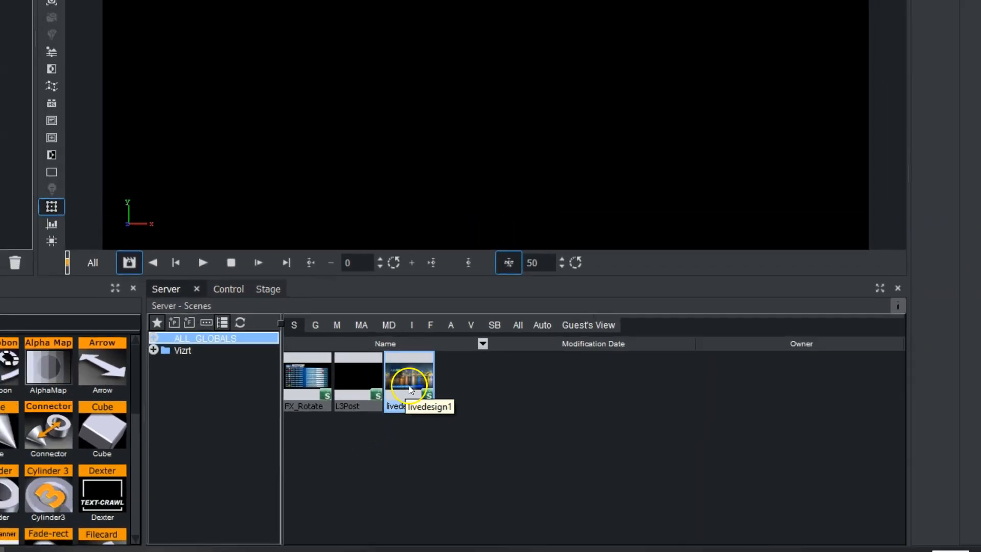
double_click(364, 368)
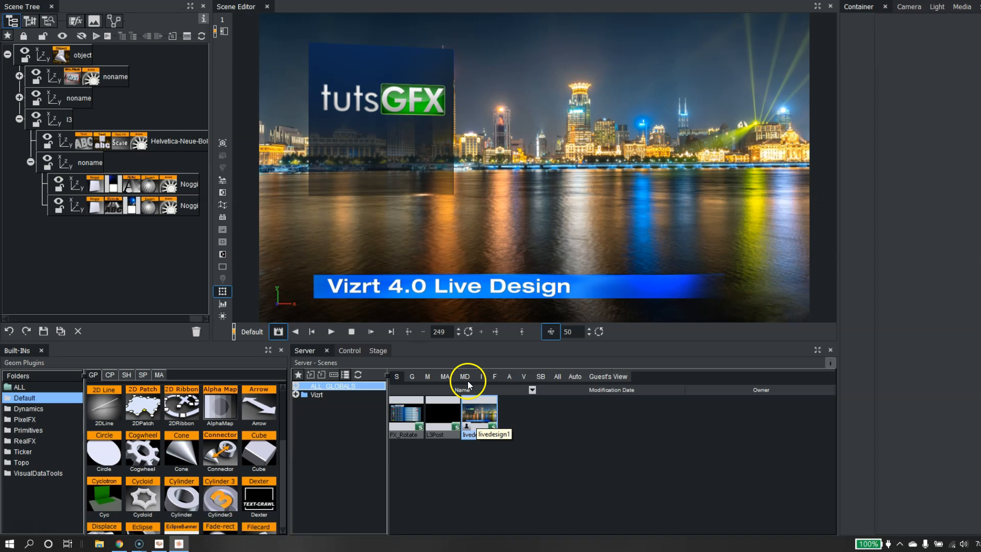
Open the Stage and inspect the animation tracks of the Default and loop directors.
left_click(380, 351)
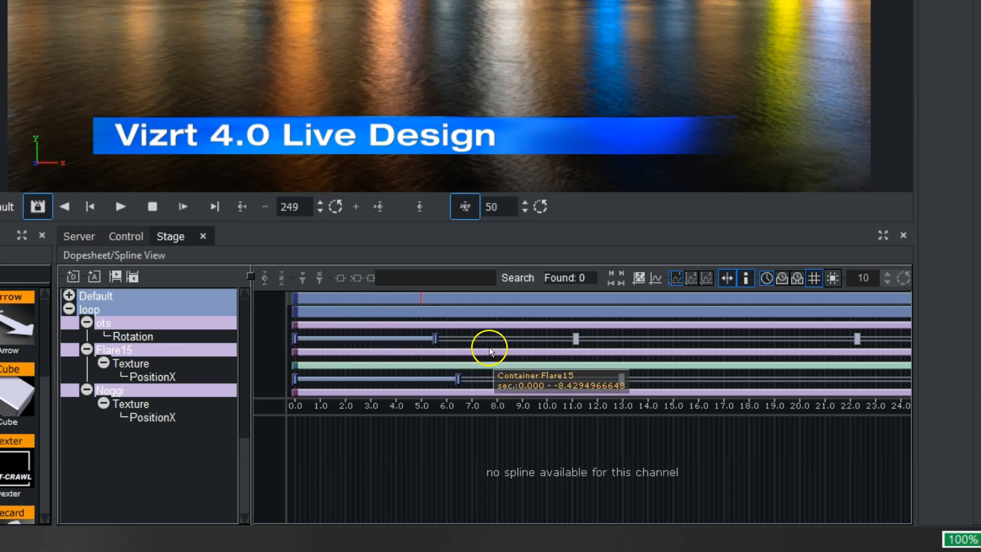
left_click_drag(418, 405, 418, 447)
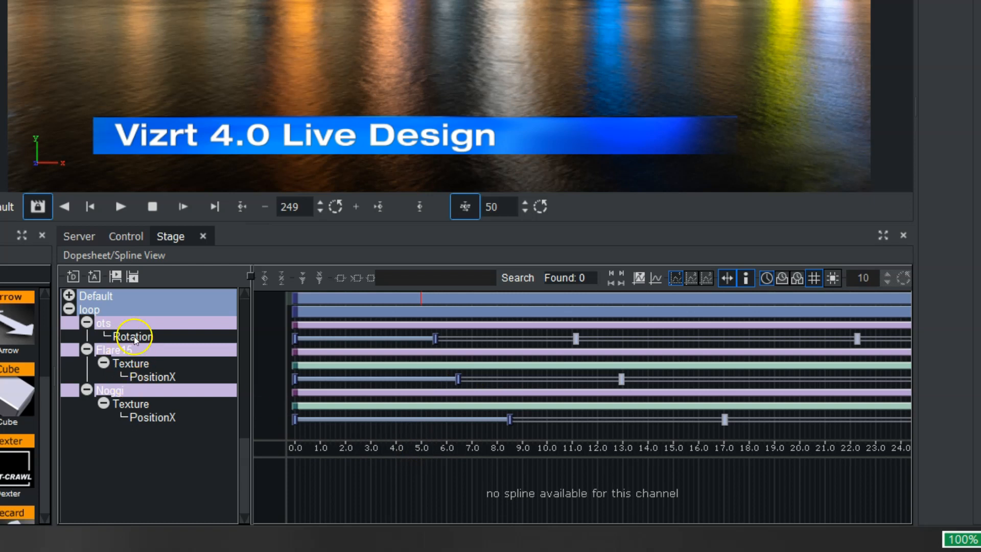
double_click(96, 293)
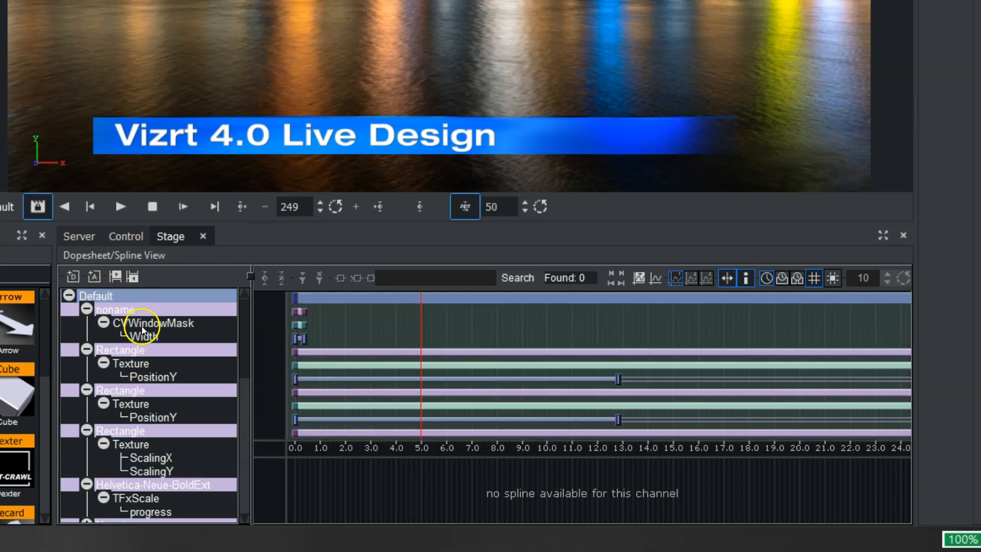
left_click(69, 296)
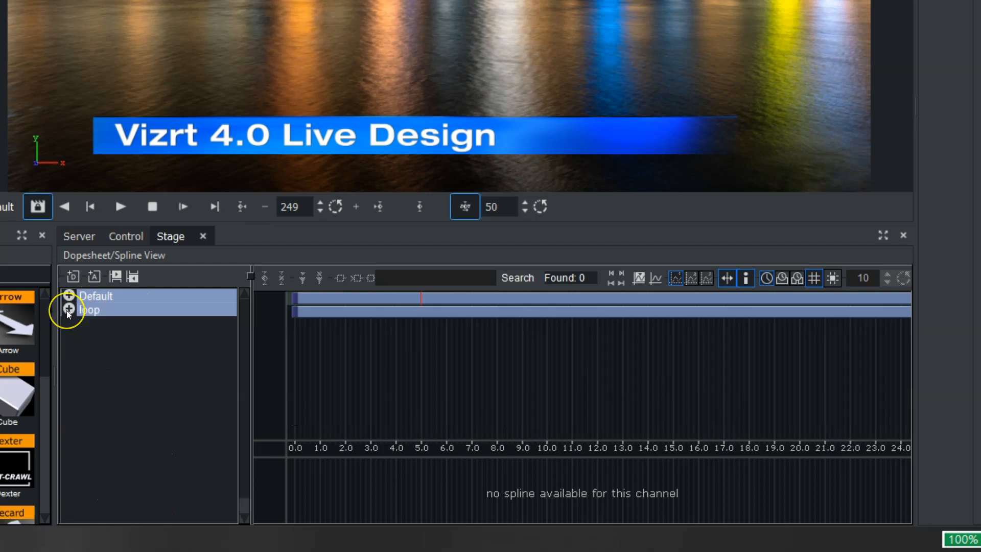
Add a new director to the stage and give it an action named 1.
left_click(74, 277)
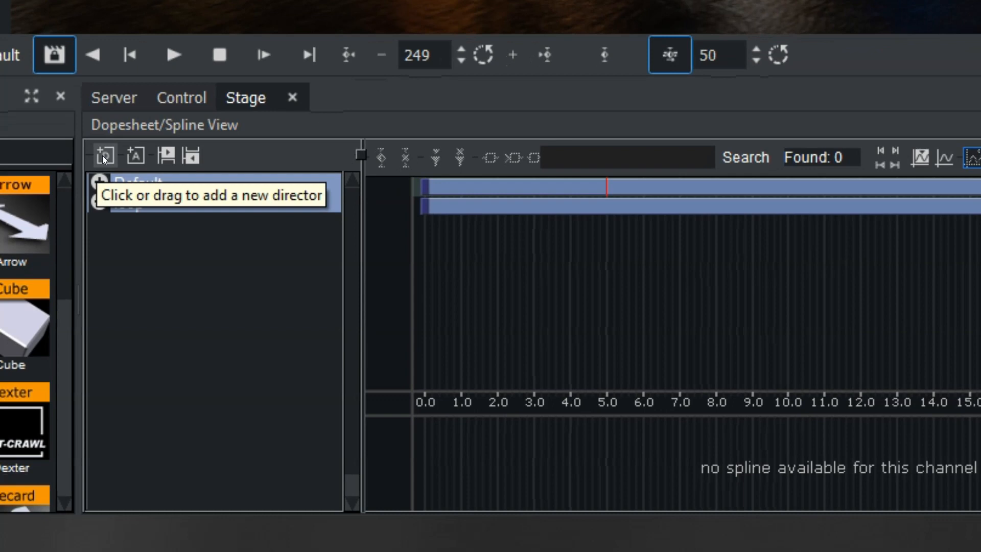
left_click_drag(102, 156, 149, 223)
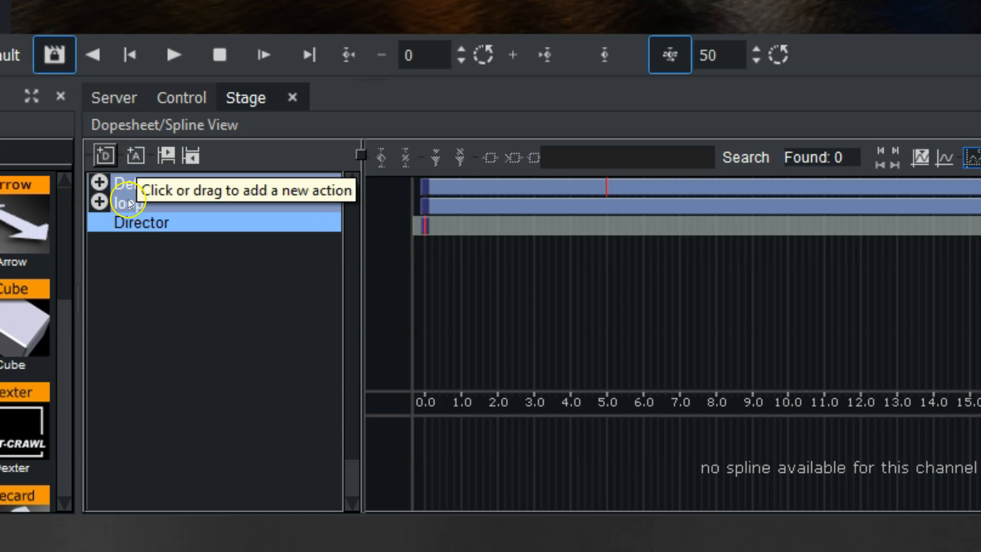
left_click_drag(135, 149, 170, 221)
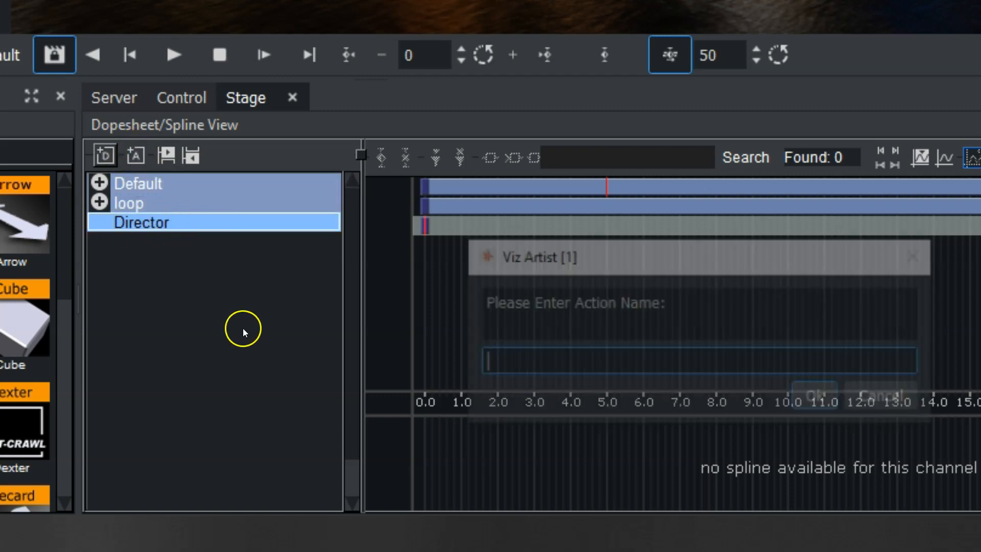
type("1")
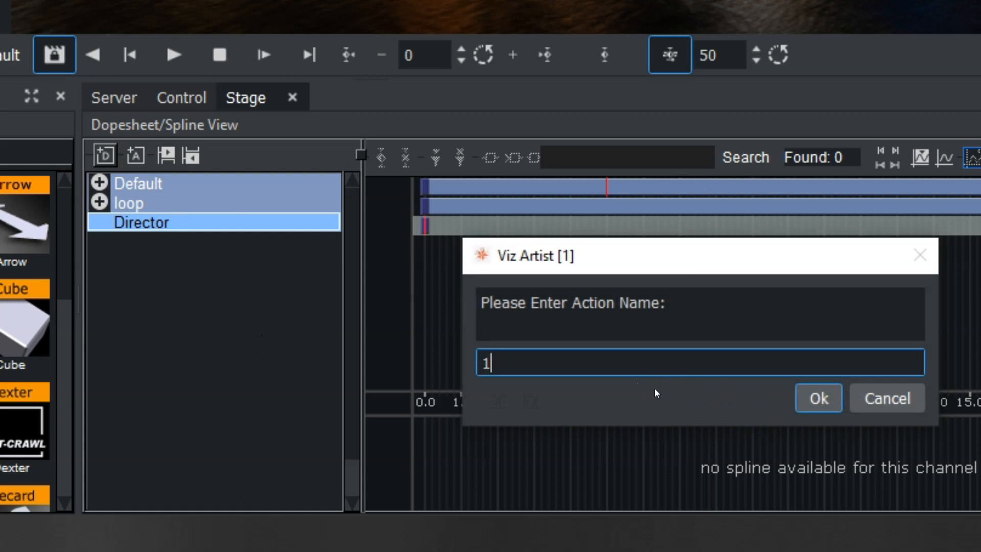
key("Return")
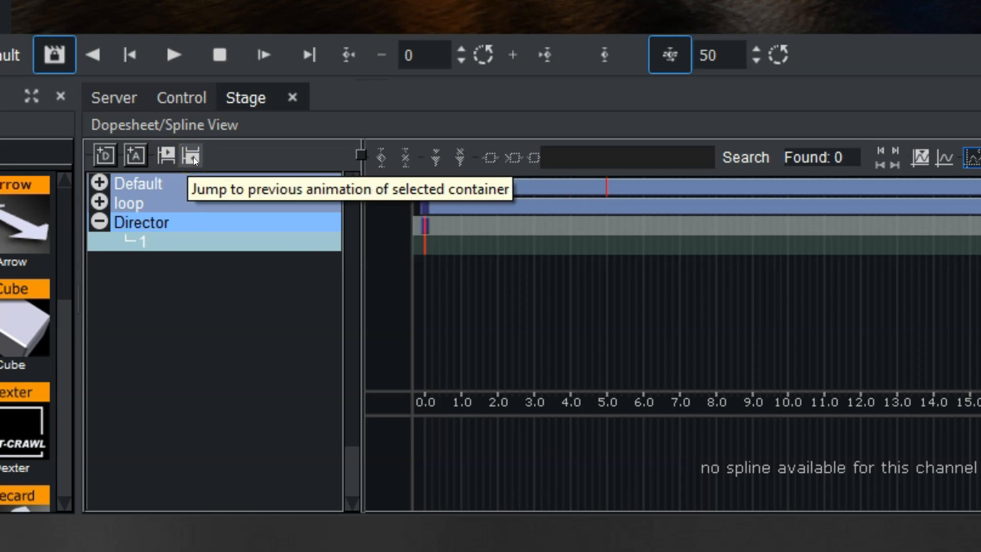
Switch the stage between Dopesheet, Spline and Dope/Spline views to compare them.
left_click(179, 127)
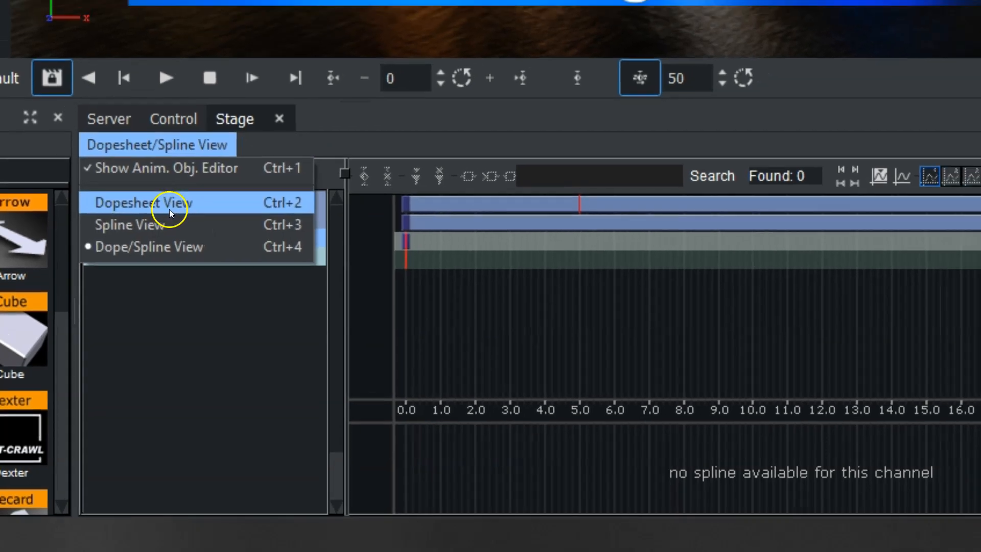
left_click(187, 185)
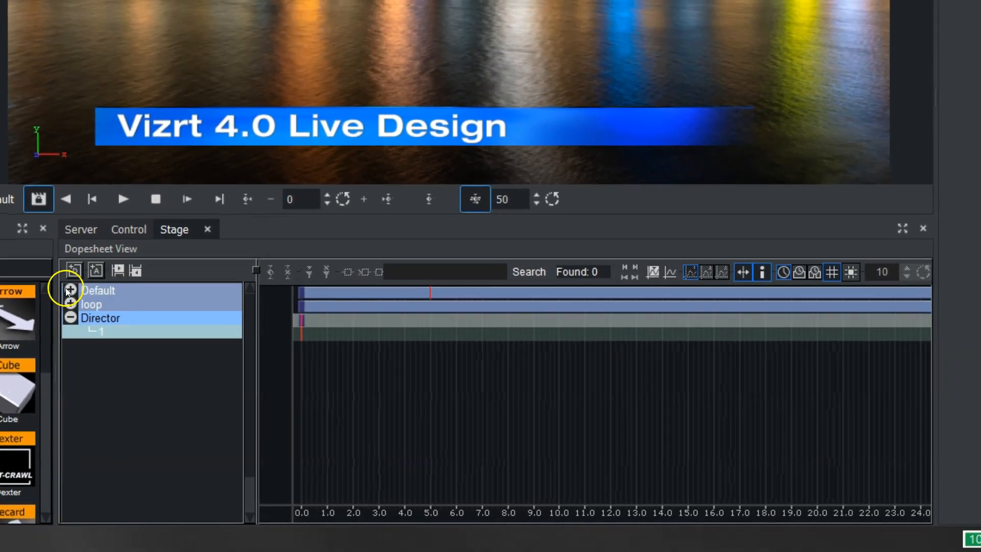
left_click(69, 289)
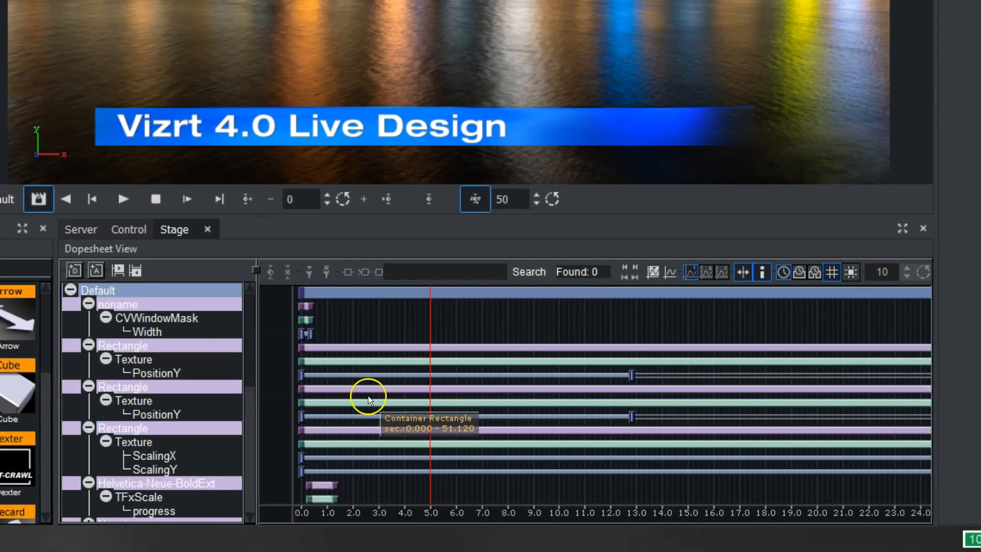
left_click(100, 248)
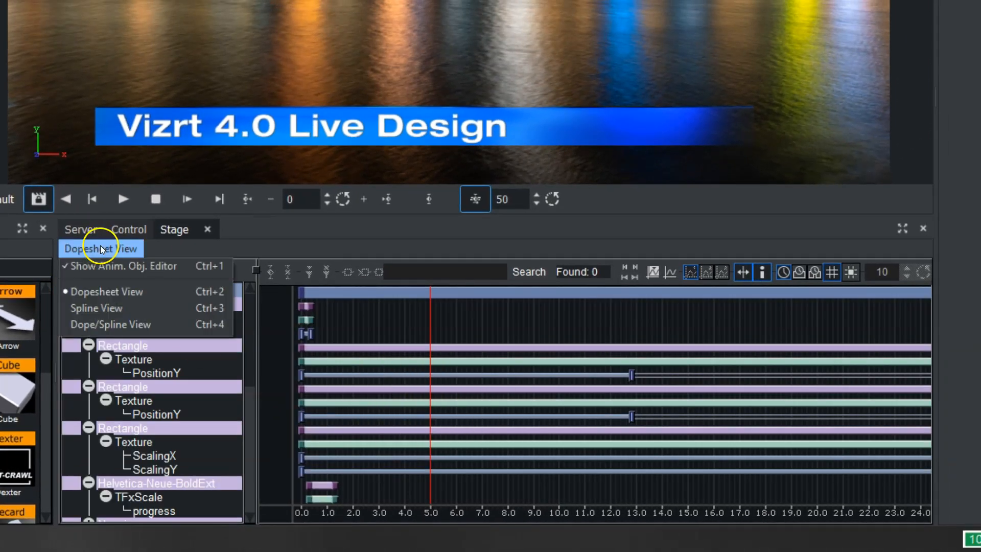
left_click(97, 307)
left_click(143, 305)
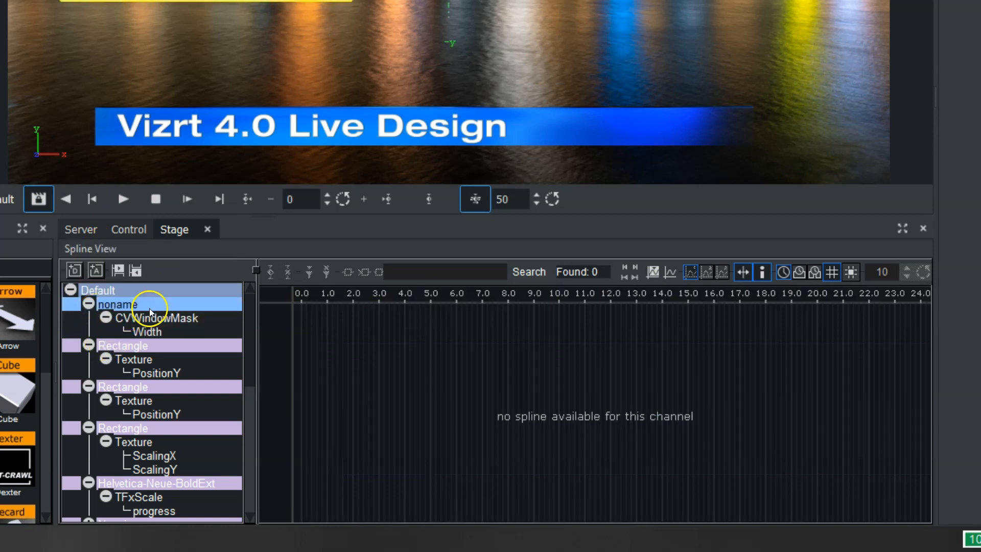
left_click(115, 252)
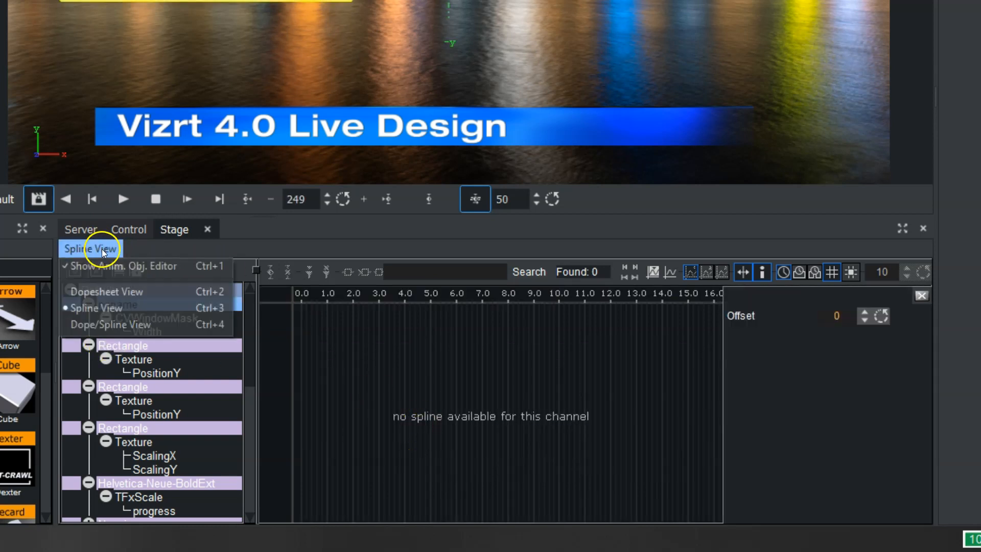
left_click(106, 326)
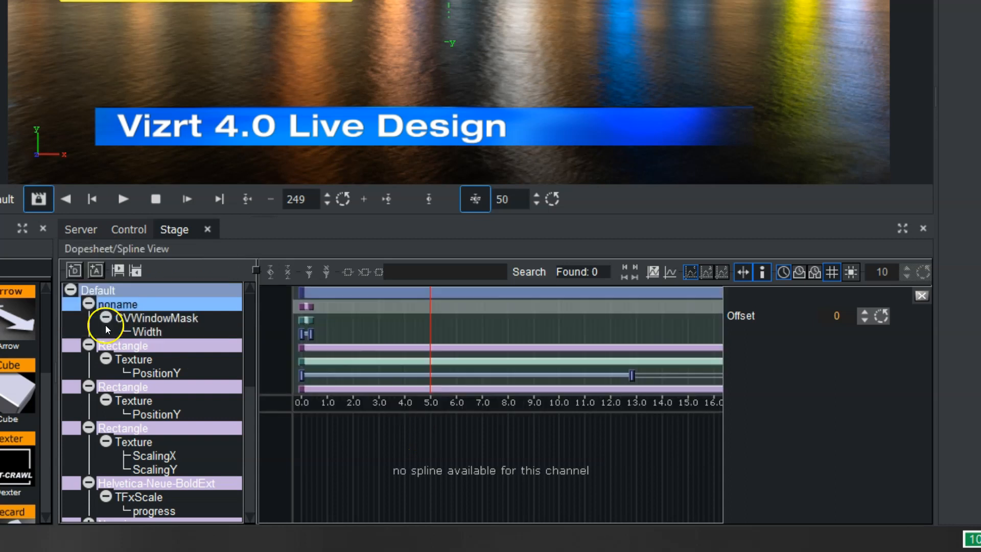
Undock the Stage into a floating window and widen it across the screen.
left_click_drag(172, 230, 11, 257)
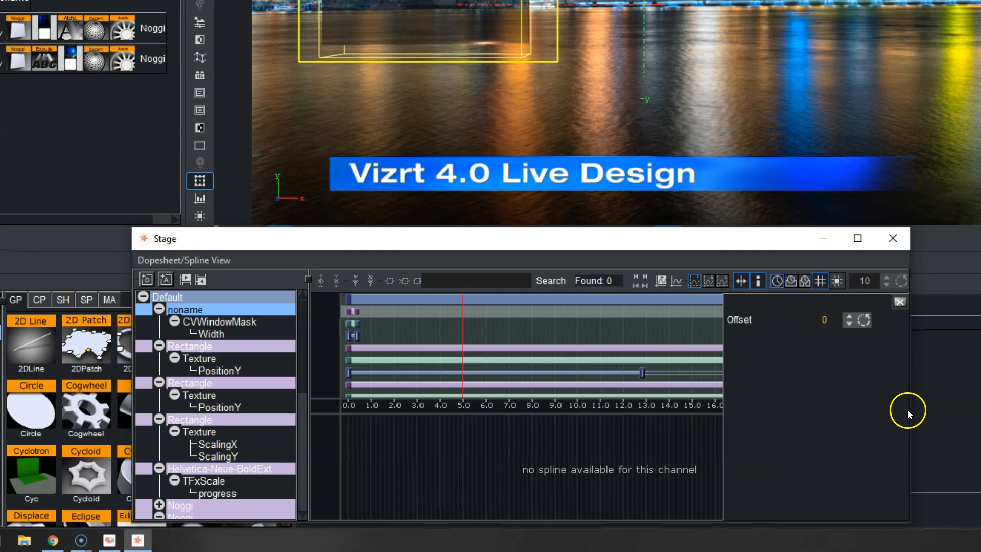
left_click_drag(909, 409, 980, 409)
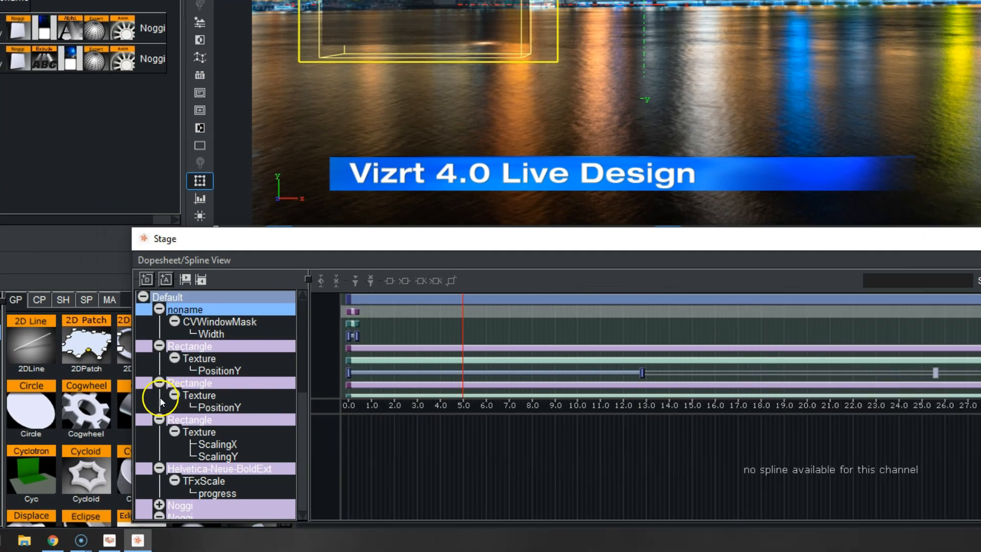
left_click_drag(131, 401, 0, 401)
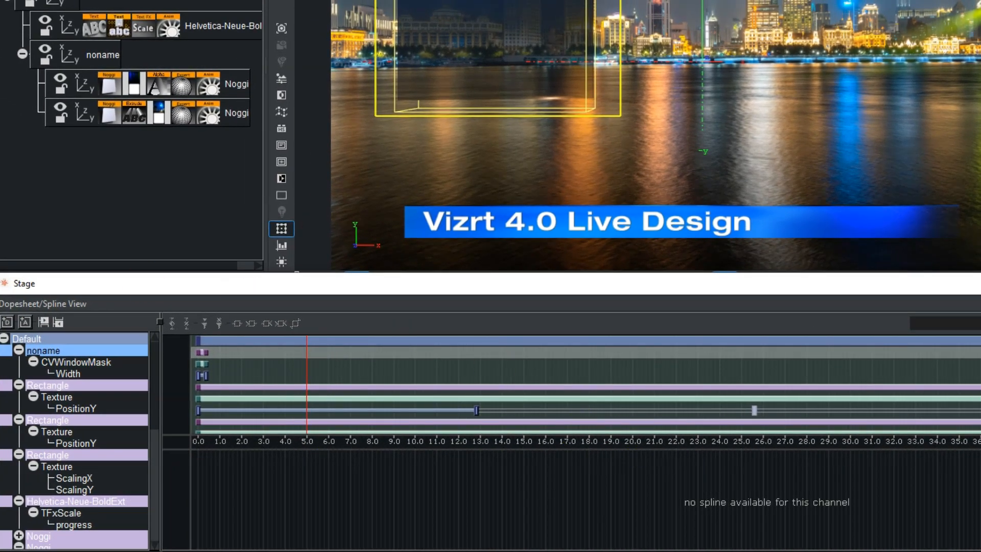
Expand the Default director and zoom the timeline in on the noname container's CVWindowMask width keyframes.
left_click(5, 341)
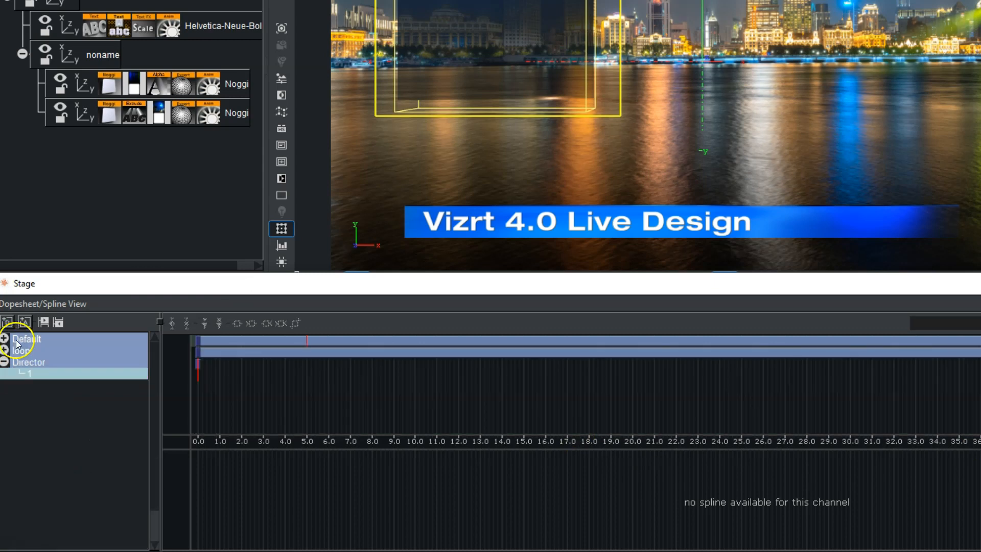
left_click(23, 339)
left_click(5, 339)
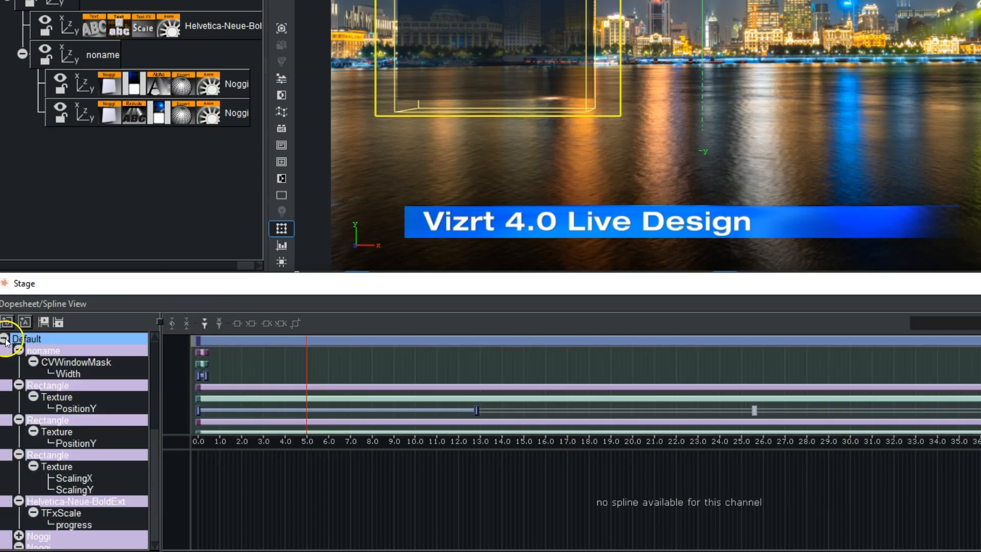
left_click(67, 353)
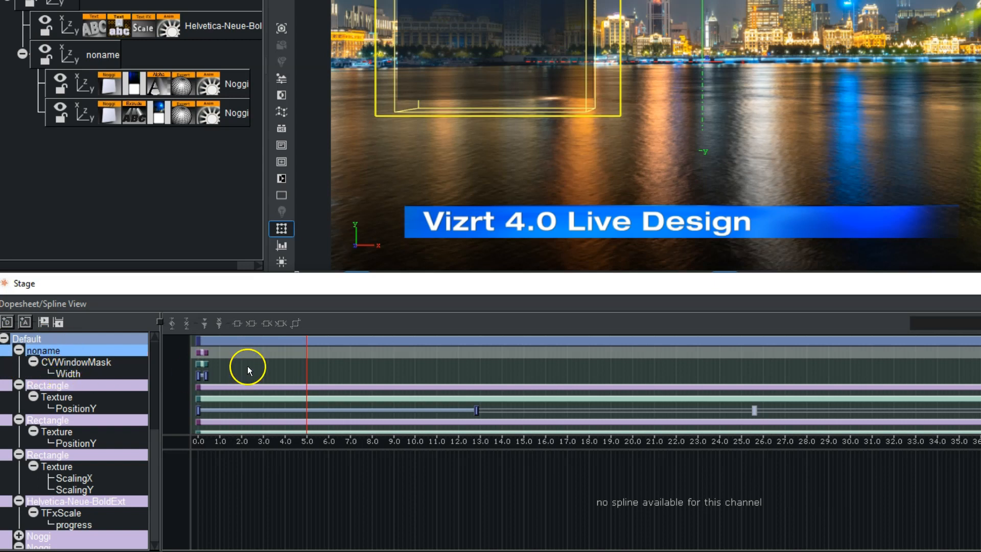
scroll(247, 366, "up", 5)
left_click(269, 374)
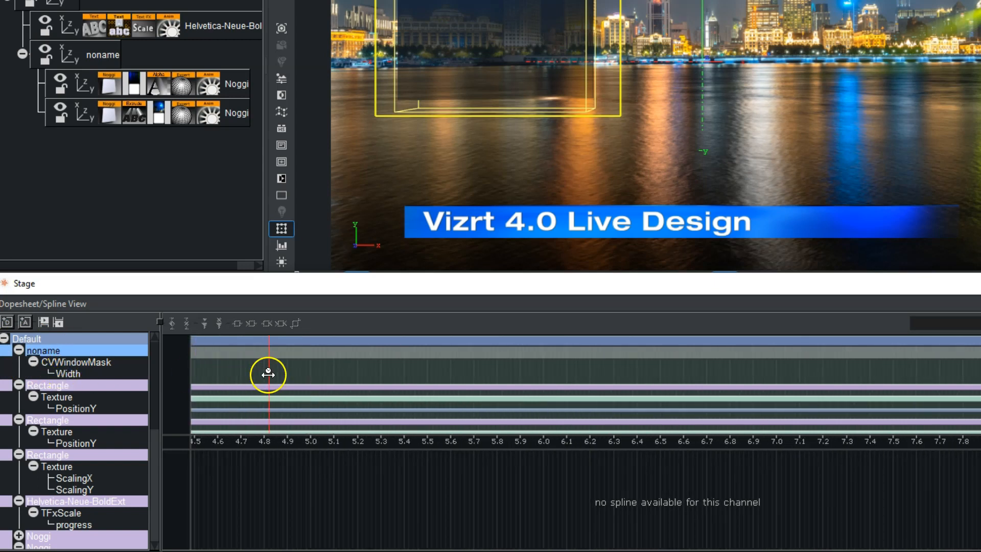
middle_click_drag(250, 369, 600, 370)
middle_click_drag(367, 367, 573, 366)
scroll(369, 369, "down", 4)
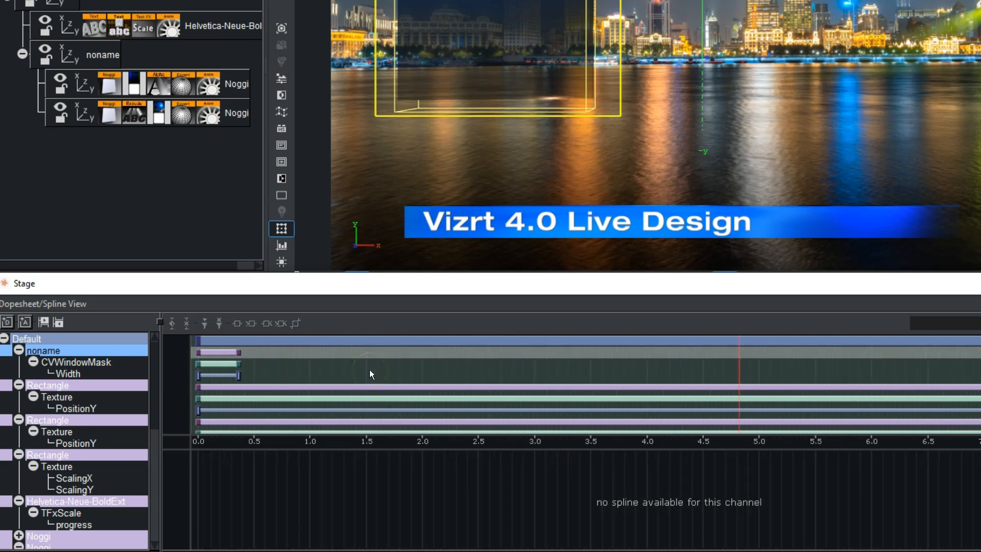
scroll(369, 370, "up", 5)
scroll(370, 370, "up", 3)
middle_click_drag(324, 371, 975, 392)
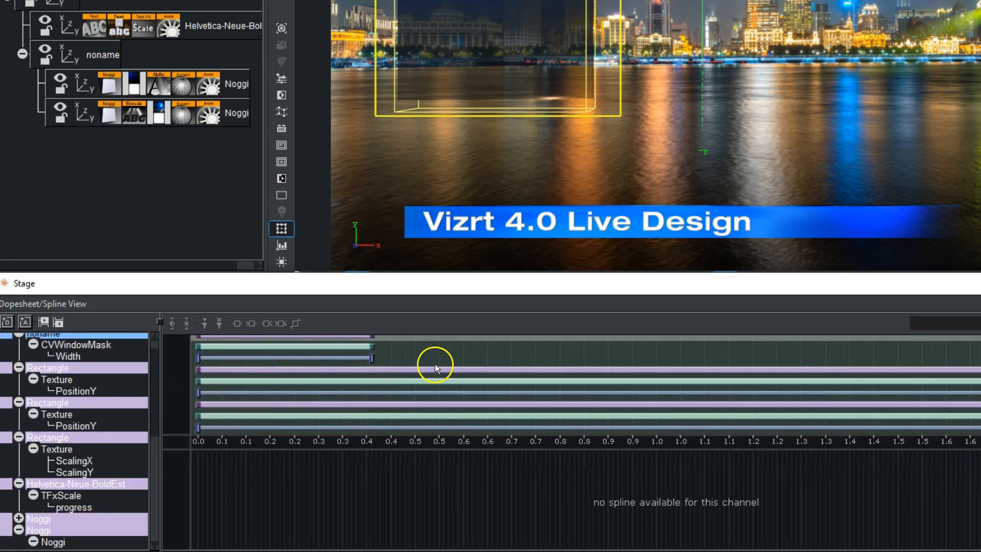
middle_click_drag(435, 367, 431, 393)
mouse_move(432, 362)
left_mouse_down()
mouse_move(406, 365)
mouse_move(447, 368)
left_mouse_up()
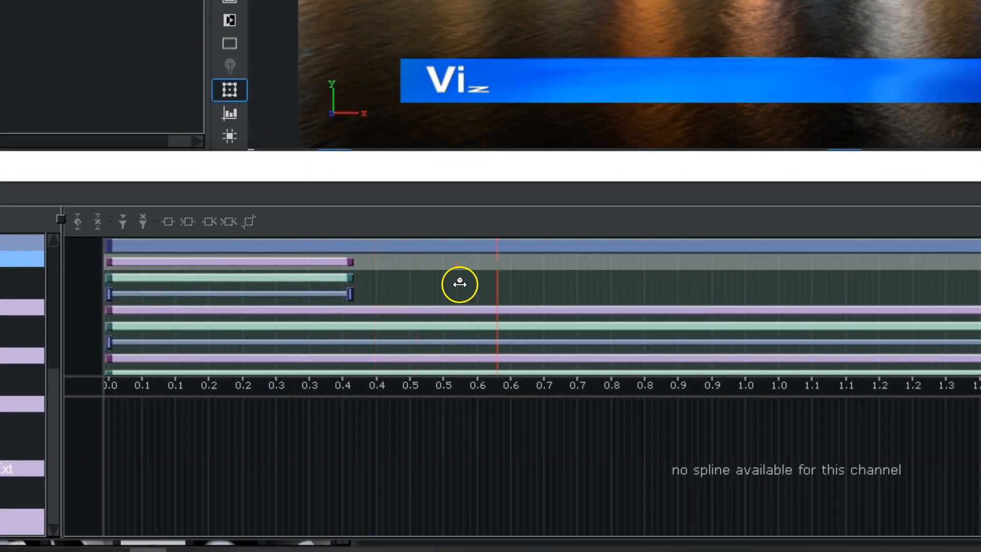
mouse_move(460, 284)
left_mouse_down()
mouse_move(526, 285)
mouse_move(230, 296)
mouse_move(122, 311)
mouse_move(598, 306)
mouse_move(76, 309)
mouse_move(440, 292)
mouse_move(867, 292)
mouse_move(479, 287)
mouse_move(922, 293)
mouse_move(254, 291)
mouse_move(405, 293)
left_mouse_up()
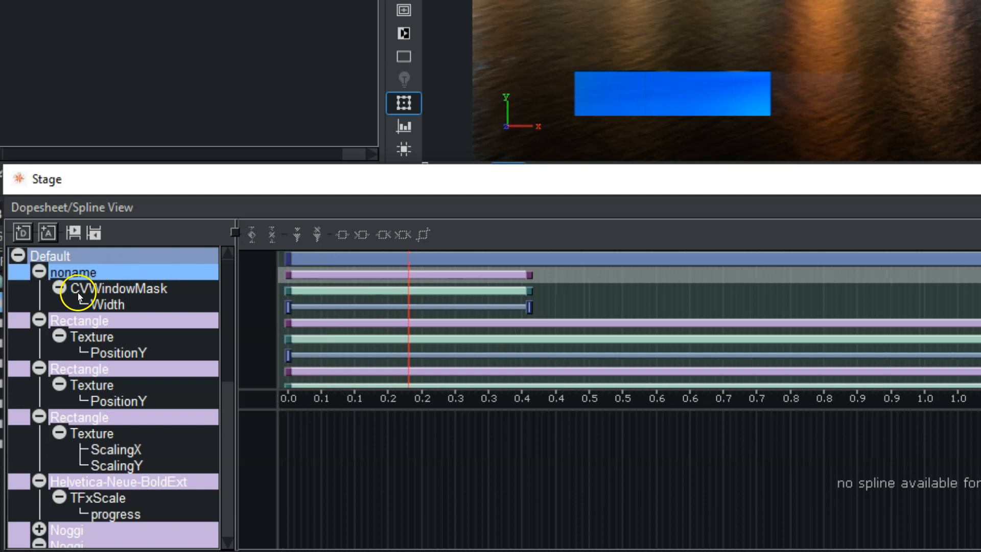
Identify the Rectangle containers in the scene tree and inspect the third Rectangle's ScalingX and ScalingY channels.
left_click(75, 323)
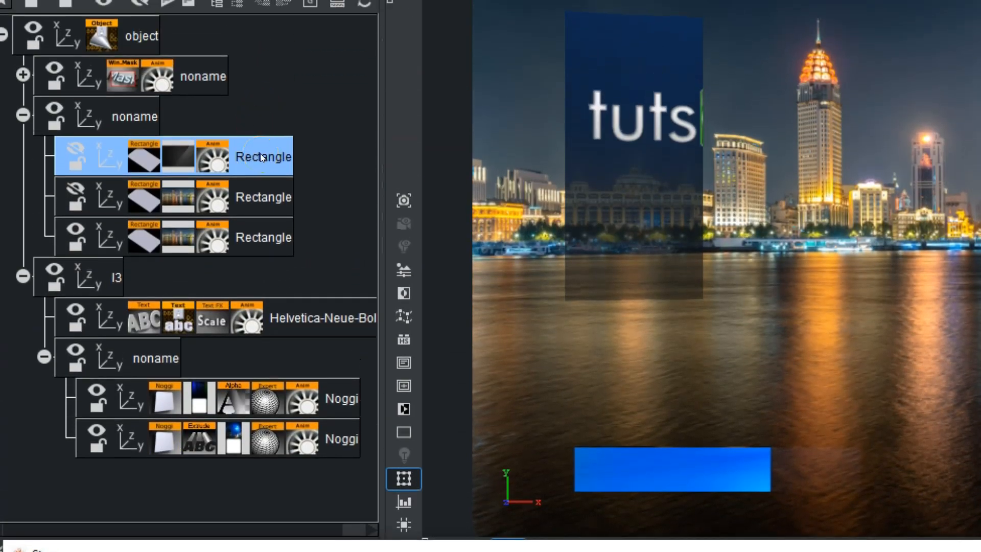
left_click(268, 200)
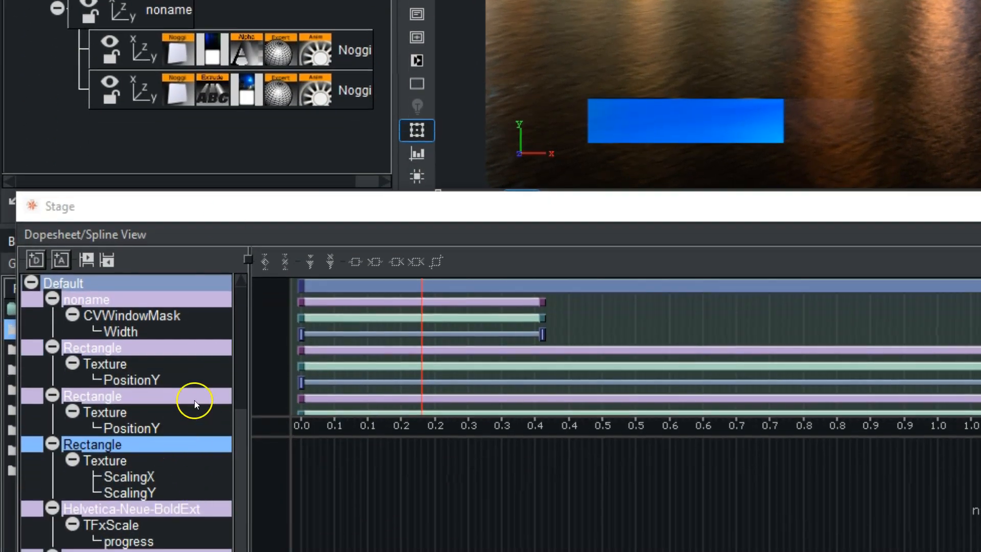
left_click_drag(234, 357, 227, 411)
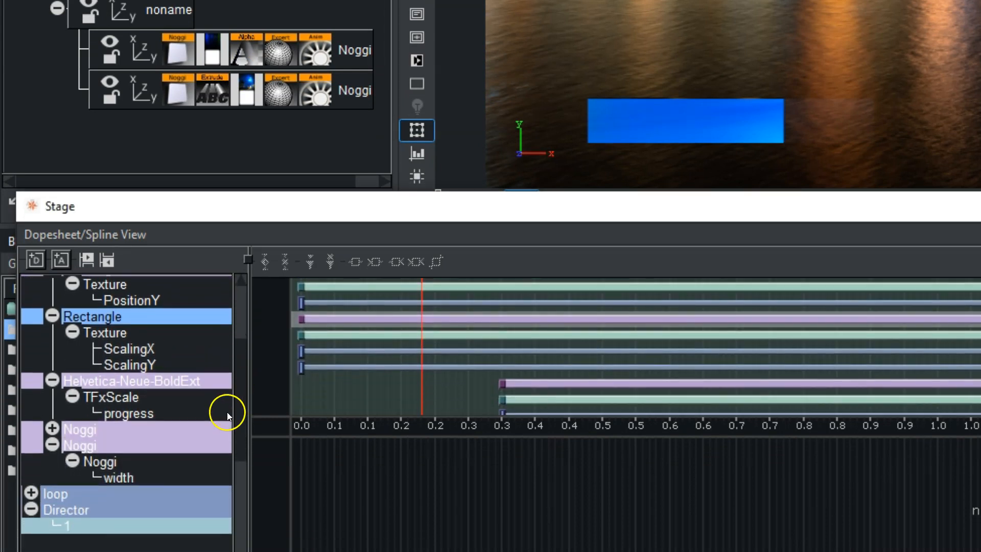
left_click(109, 326)
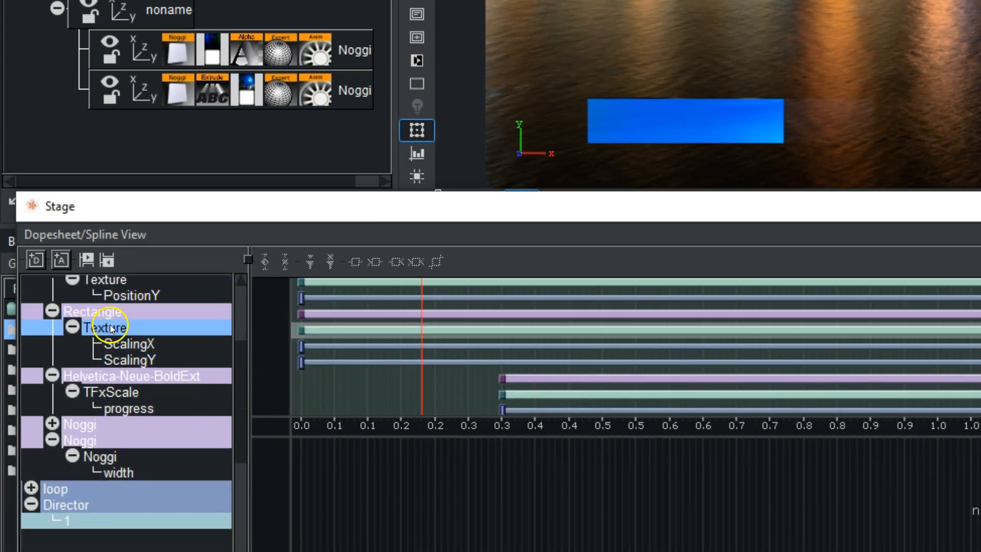
left_click(131, 344)
left_click(135, 360)
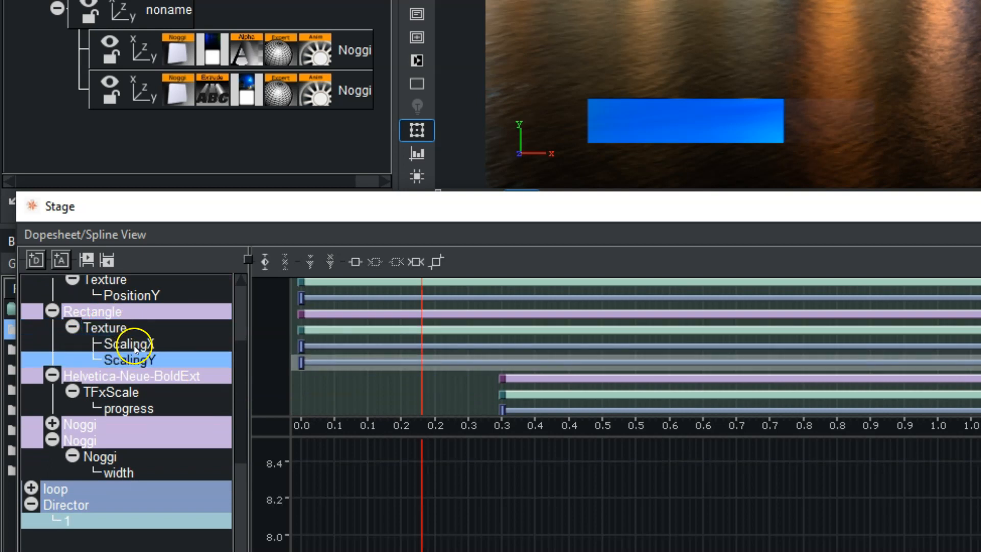
left_click(131, 345)
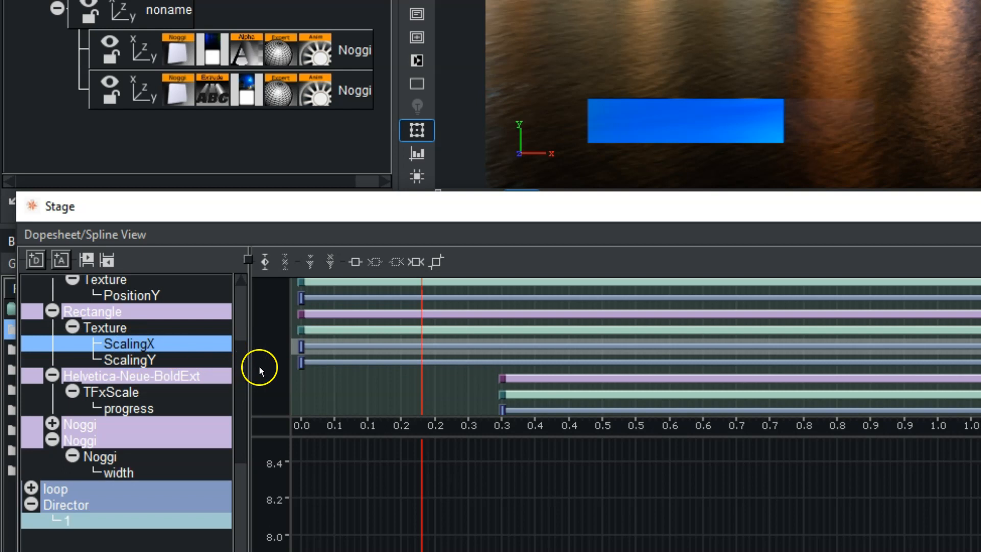
Select the third Rectangle's ScalingX end keyframe and lengthen its left spline handle to soften the curve.
left_click(301, 347)
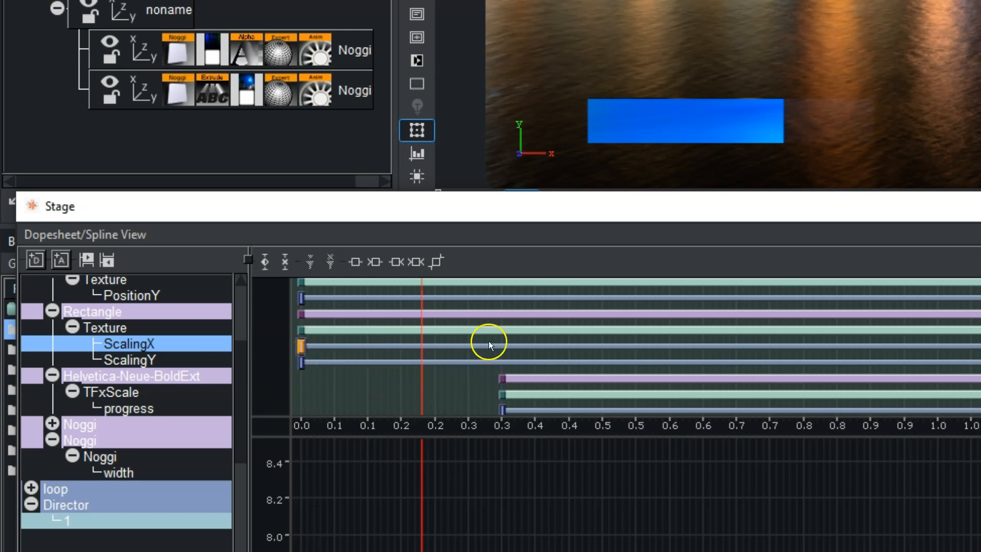
scroll(488, 341, "down", 10)
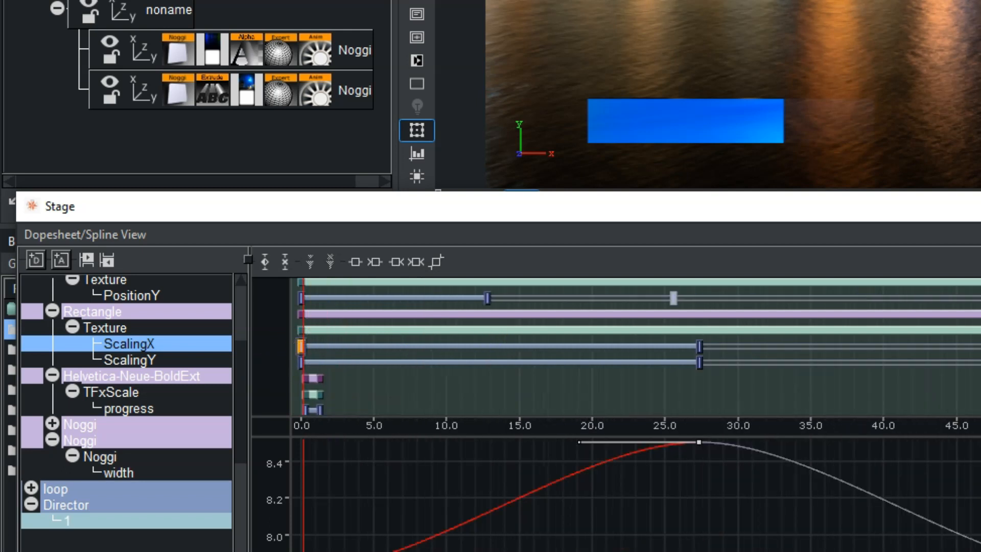
left_click(699, 347)
left_click(689, 347)
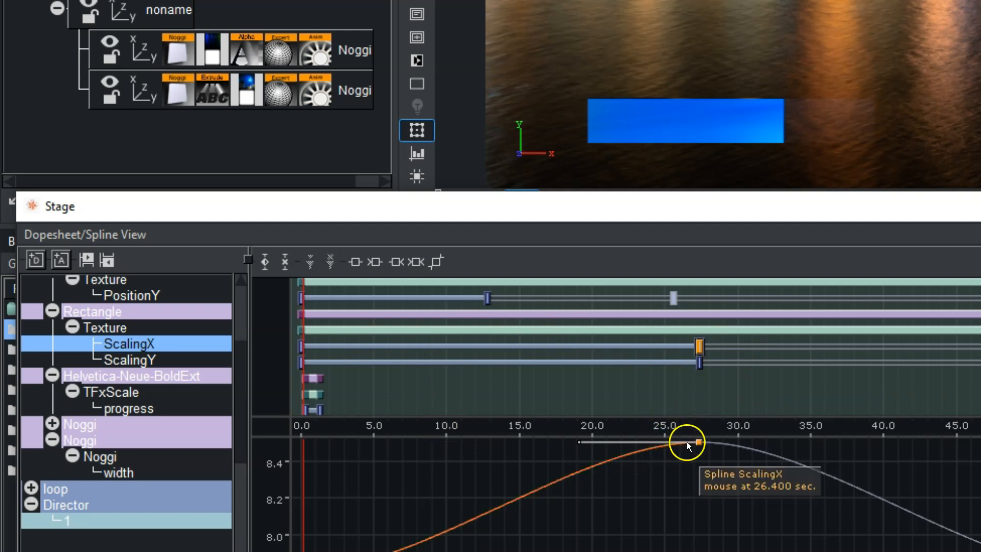
mouse_move(696, 349)
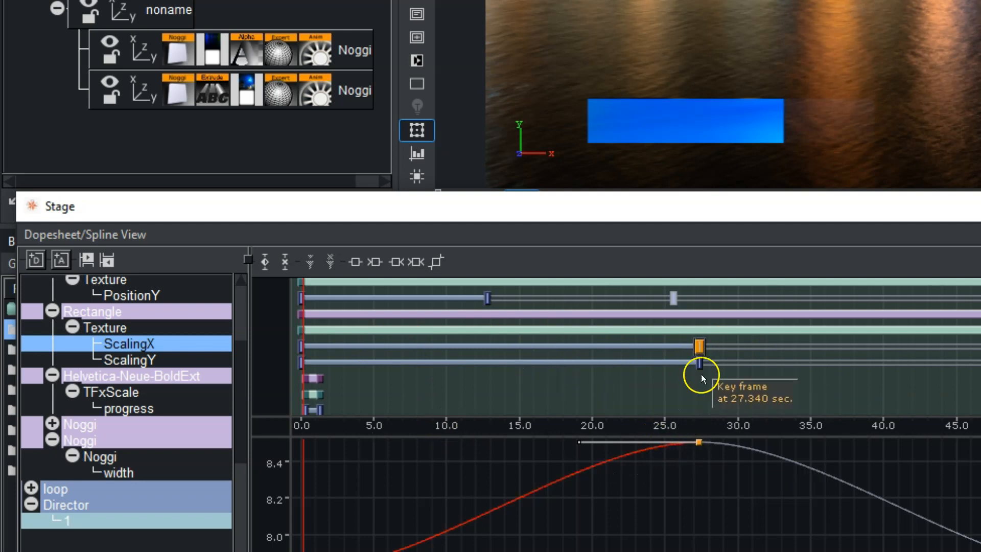
mouse_move(700, 443)
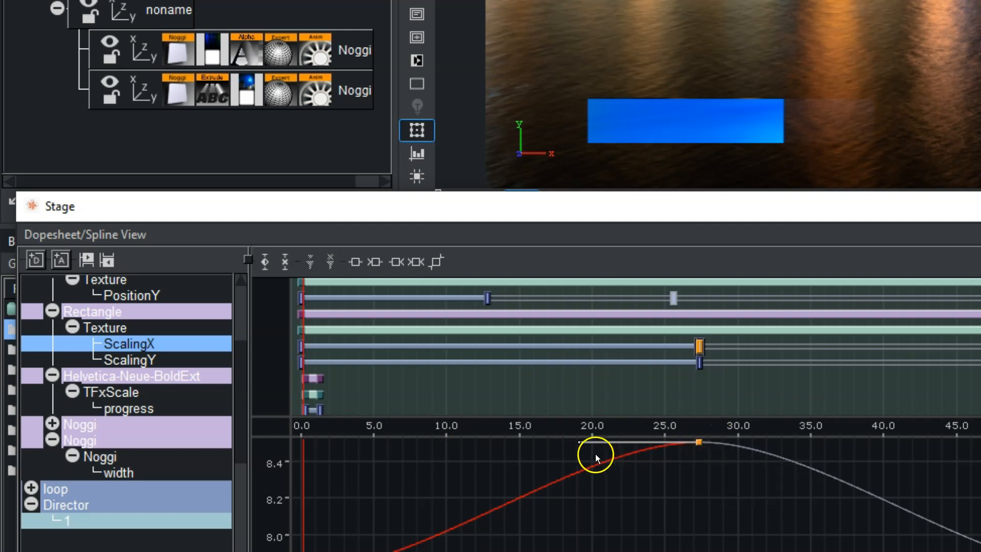
left_click_drag(579, 442, 502, 441)
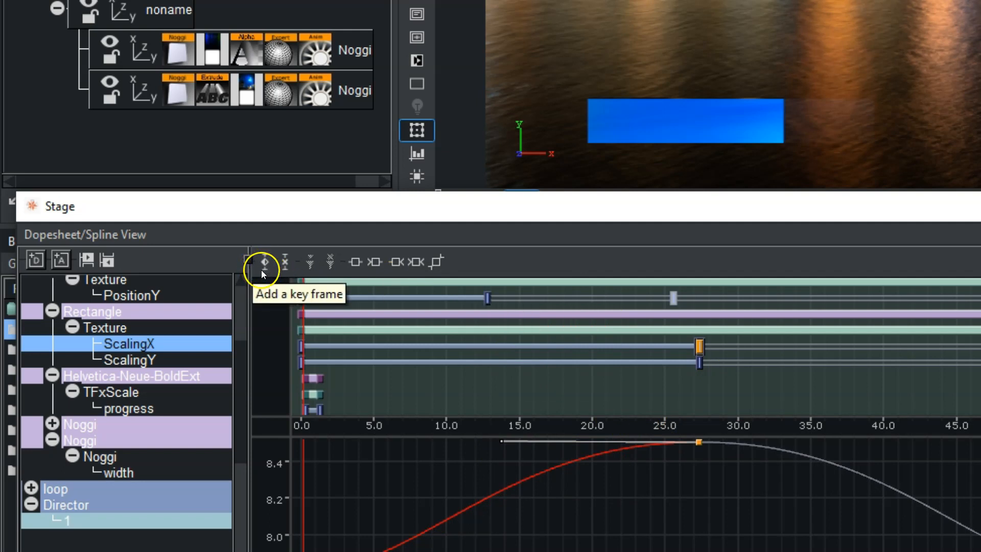
Try adding a keyframe to the second Rectangle's PositionY at about 4.3 seconds and delete it again.
left_click_drag(980, 300, 363, 301)
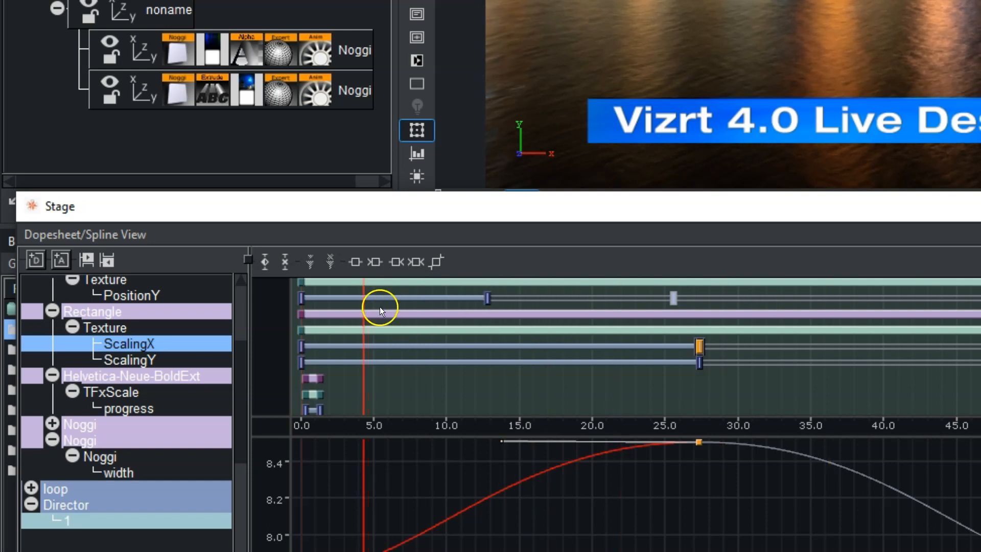
left_click(134, 297)
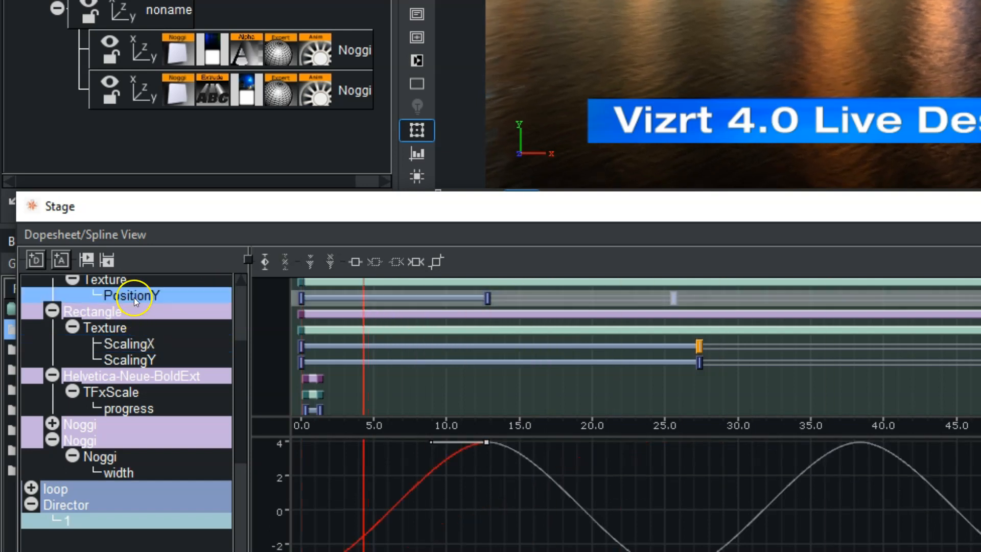
left_click(263, 259)
left_click_drag(363, 297, 362, 304)
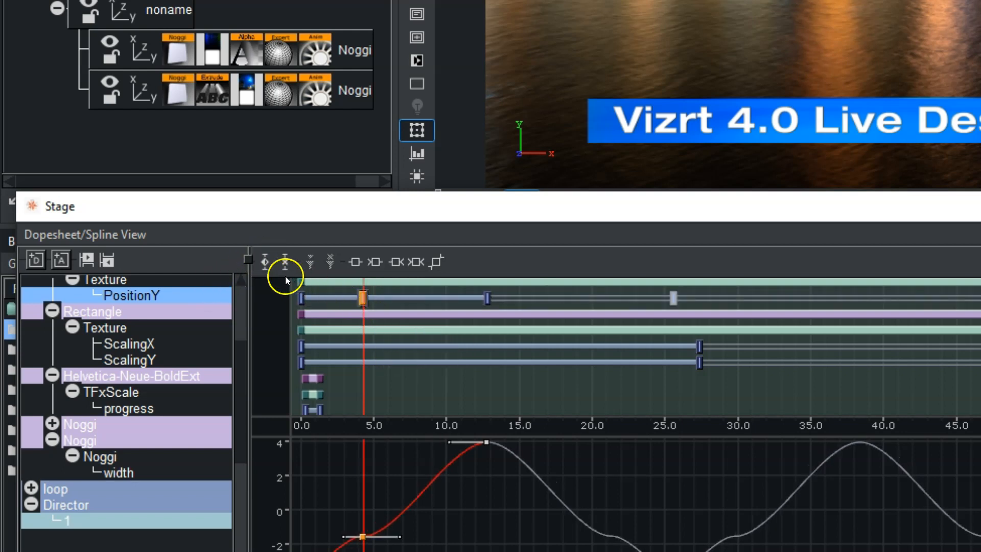
left_click(285, 261)
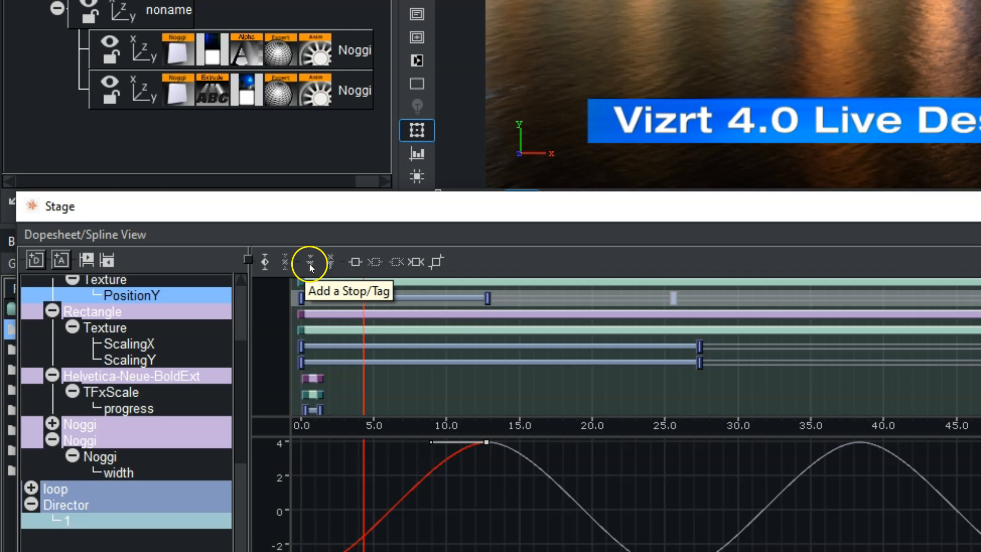
Try adding a stop on the Default director at about 4.3 seconds and delete it again.
scroll(237, 369, "up", 3)
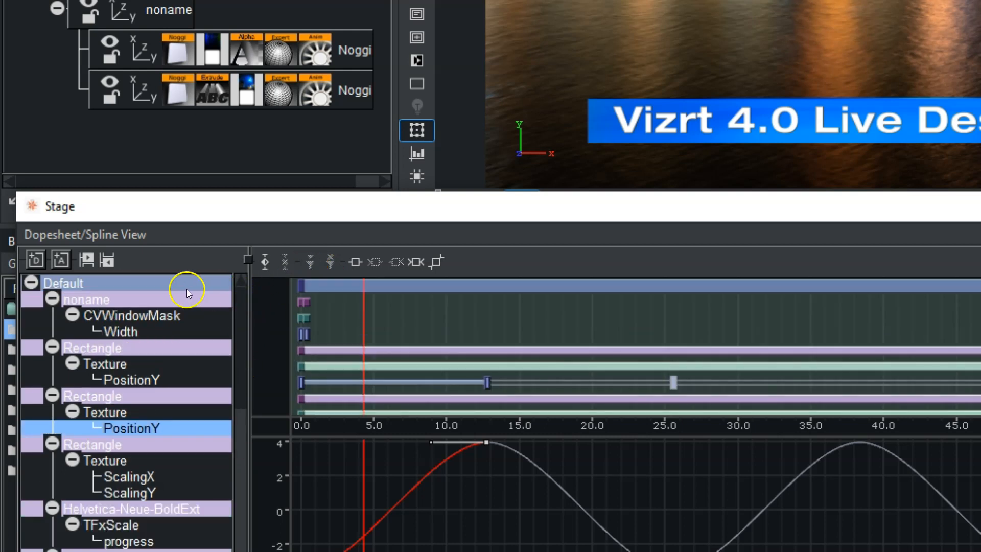
left_click(161, 283)
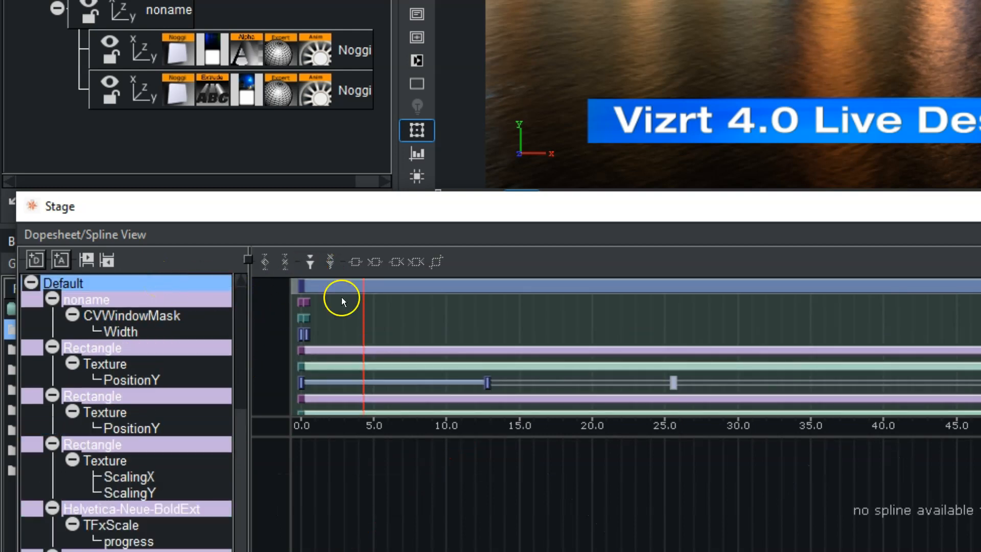
left_click(306, 263)
mouse_move(361, 318)
left_mouse_down()
mouse_move(255, 320)
mouse_move(364, 319)
left_mouse_up()
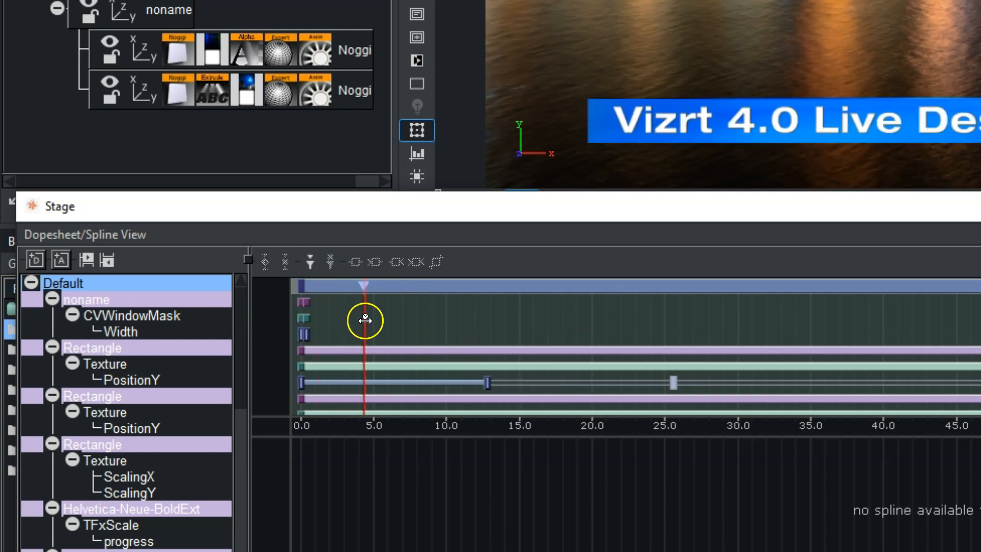
left_click(361, 285)
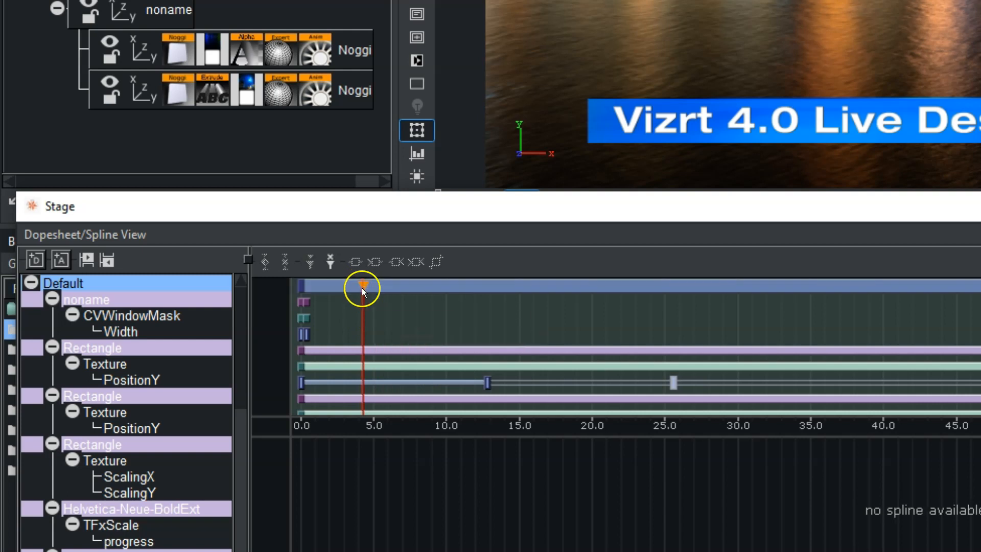
left_click(329, 262)
Cycle through the interpolation modes on the CVWindowMask Width end keyframe, switch its handles to tangential and reshape its left handle.
left_click(306, 334)
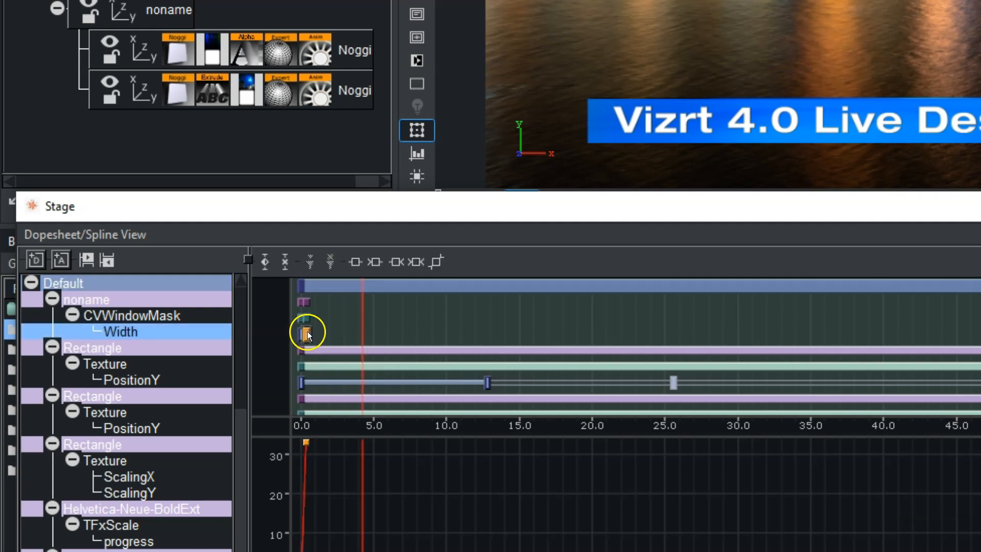
mouse_move(391, 331)
right_mouse_down()
mouse_move(596, 317)
mouse_move(596, 331)
right_mouse_up()
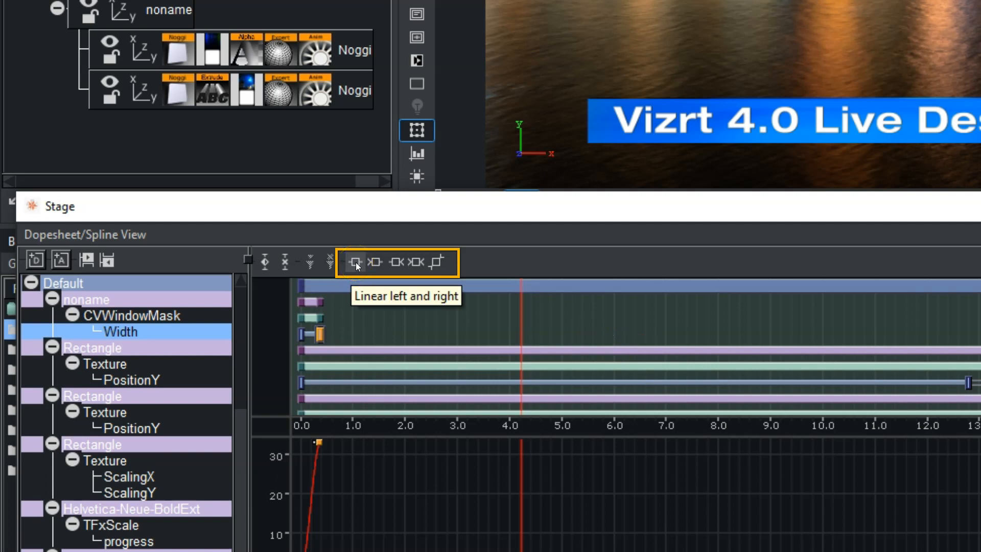
mouse_move(390, 476)
right_mouse_down()
mouse_move(399, 416)
mouse_move(332, 321)
right_mouse_up()
middle_click_drag(332, 321, 980, 327)
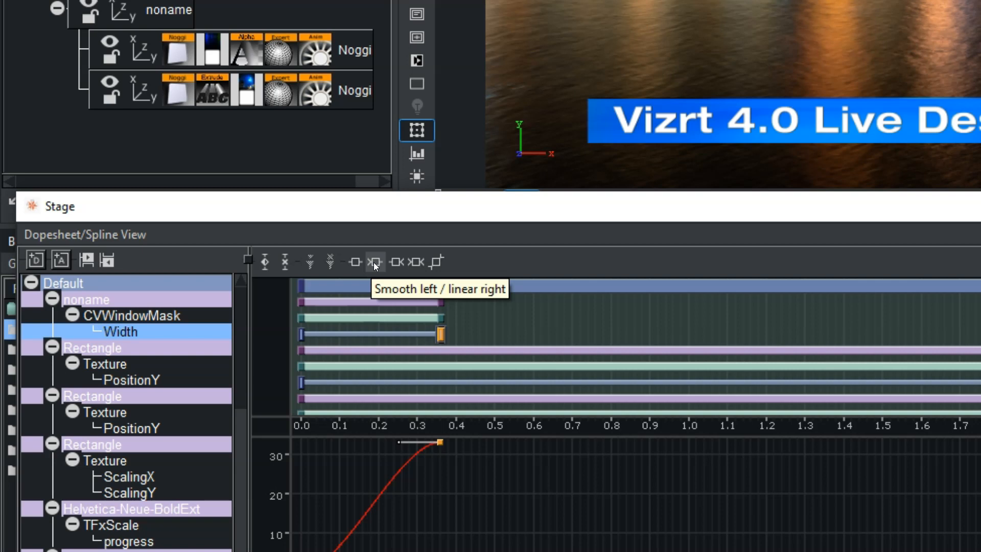
left_click(359, 262)
left_click(354, 262)
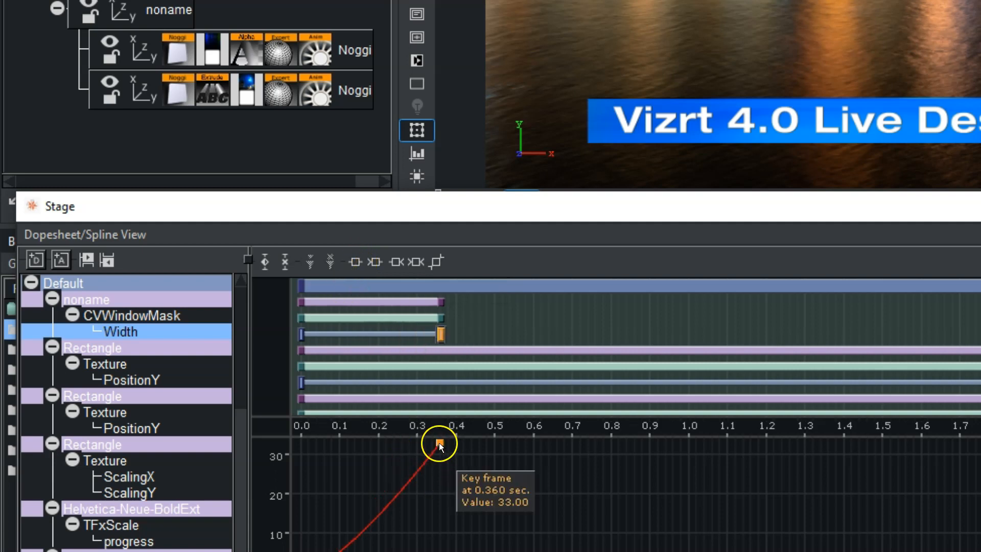
left_click(375, 262)
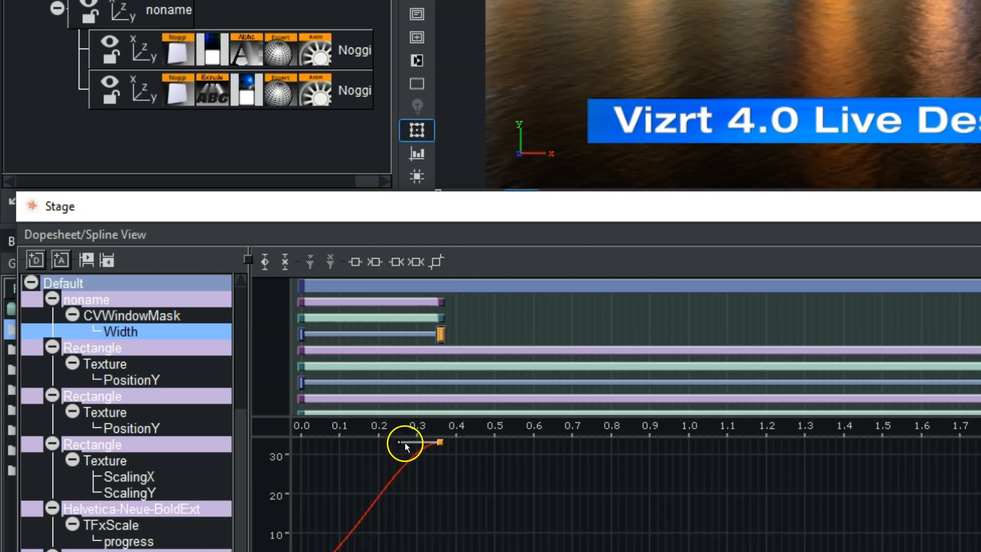
left_click(397, 262)
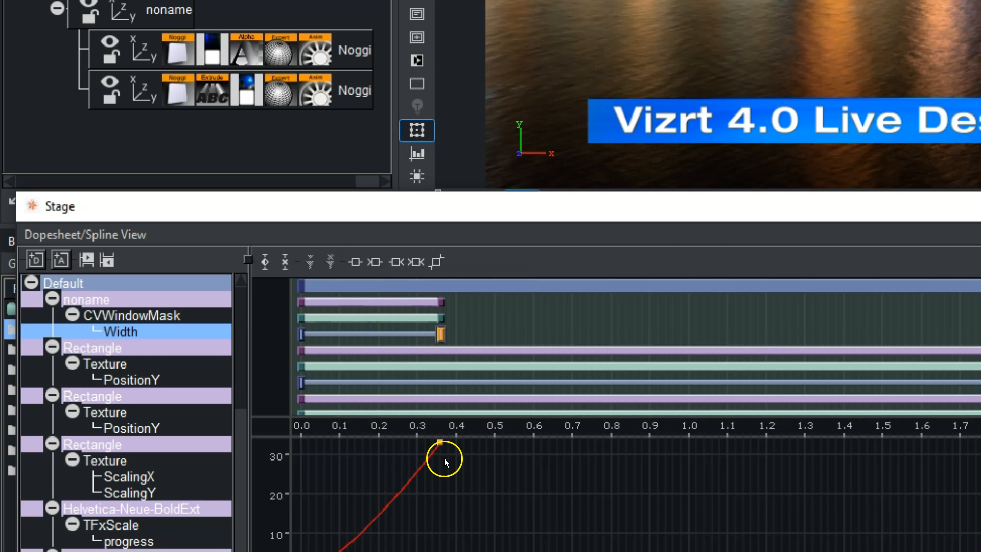
left_click(418, 262)
left_click(436, 262)
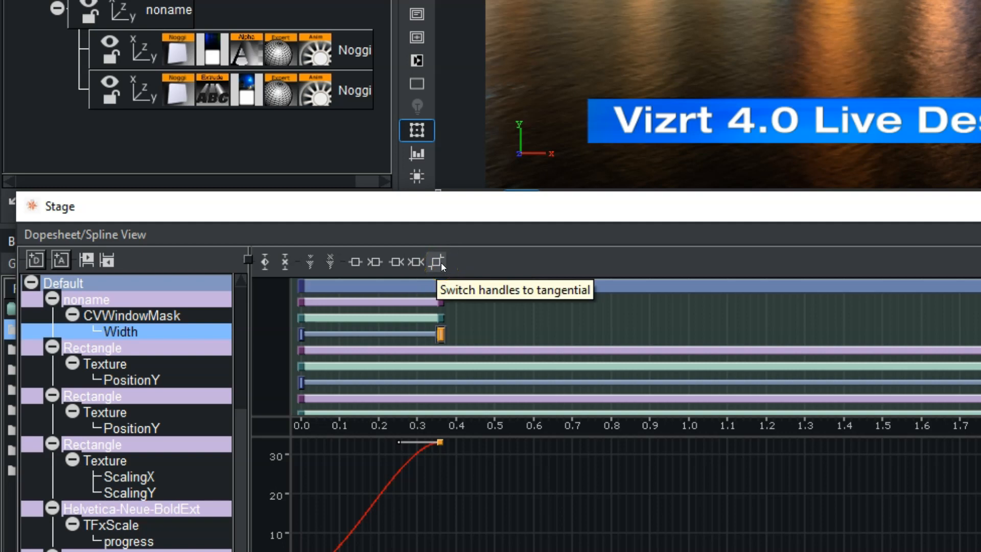
left_click(437, 263)
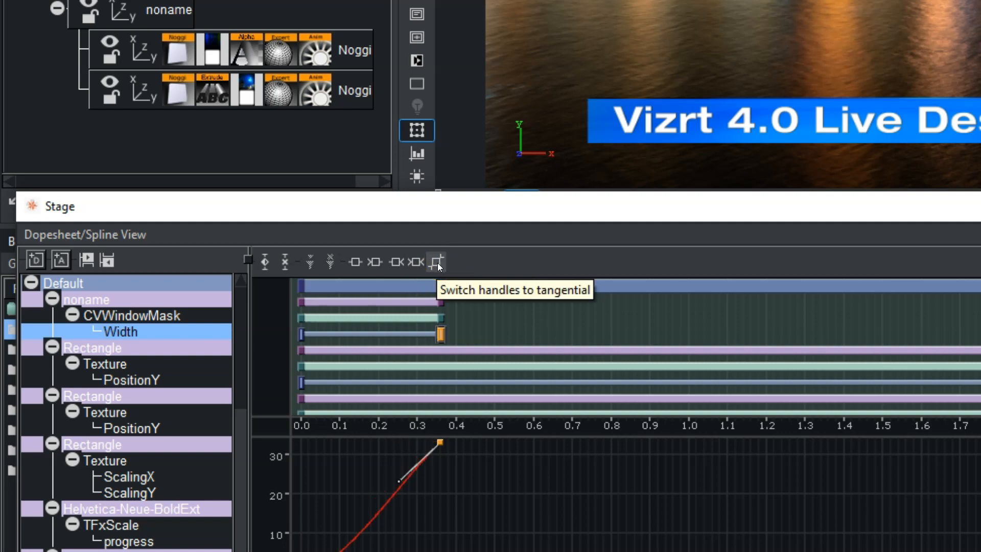
mouse_move(398, 481)
left_mouse_down()
mouse_move(506, 504)
mouse_move(408, 495)
left_mouse_up()
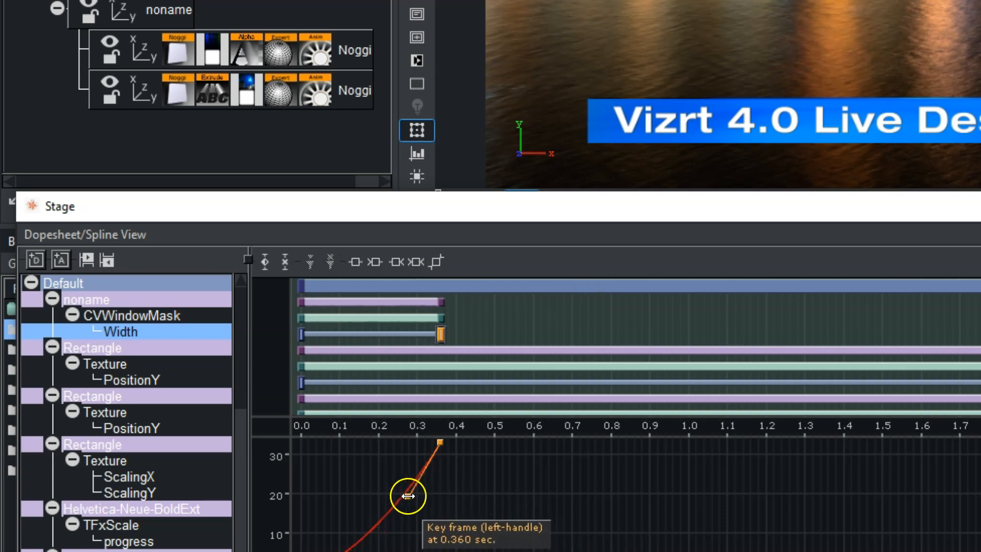
mouse_move(443, 333)
left_mouse_down()
mouse_move(835, 333)
mouse_move(342, 332)
mouse_move(498, 349)
mouse_move(406, 349)
mouse_move(433, 349)
left_mouse_up()
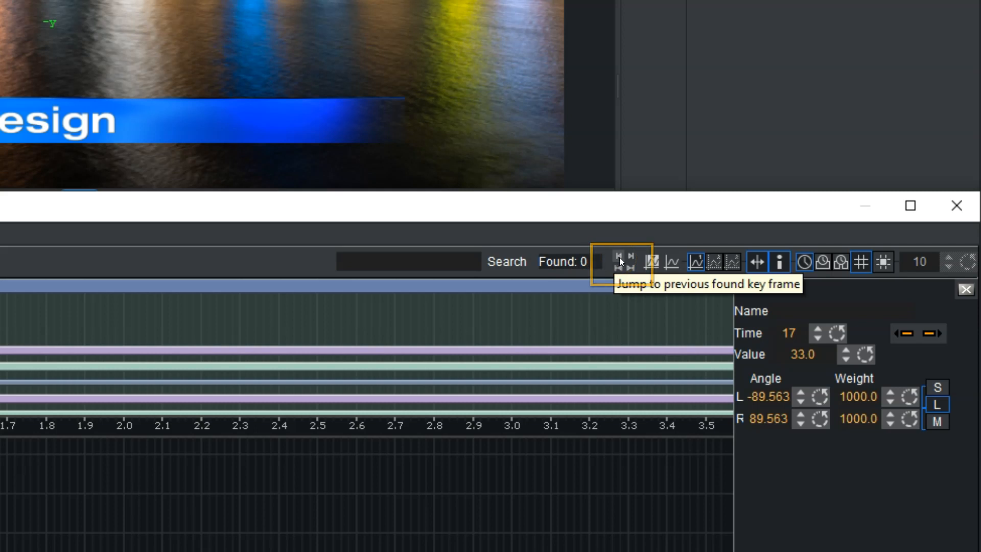
Try the timeline's zoom-to-standard, zoom-to-whole-spline and mouse-over info frame options.
left_click(645, 266)
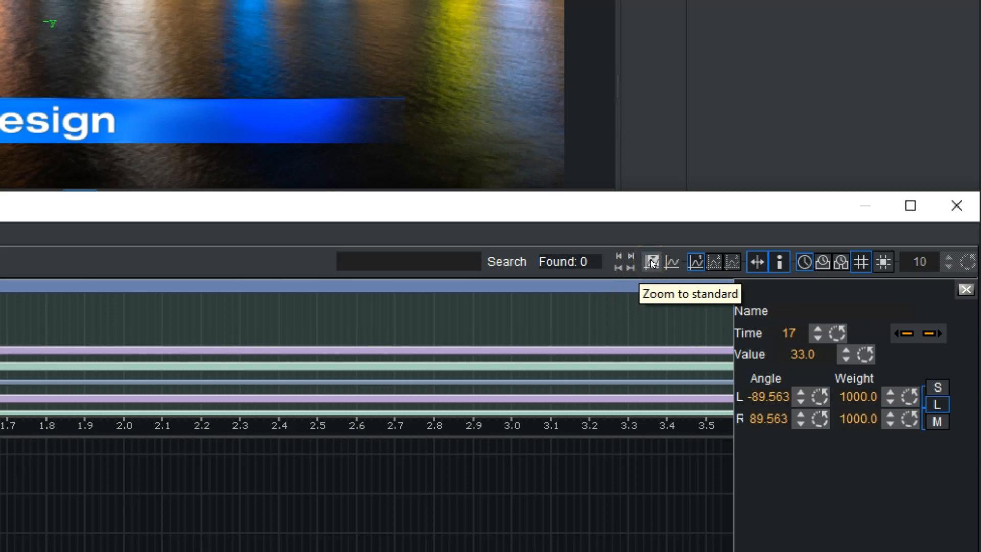
left_click(650, 263)
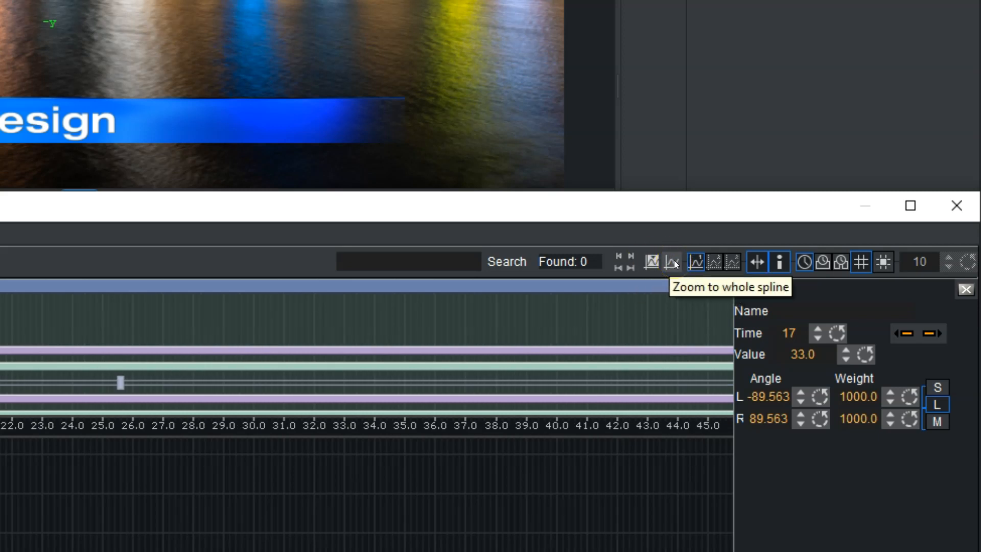
left_click(673, 262)
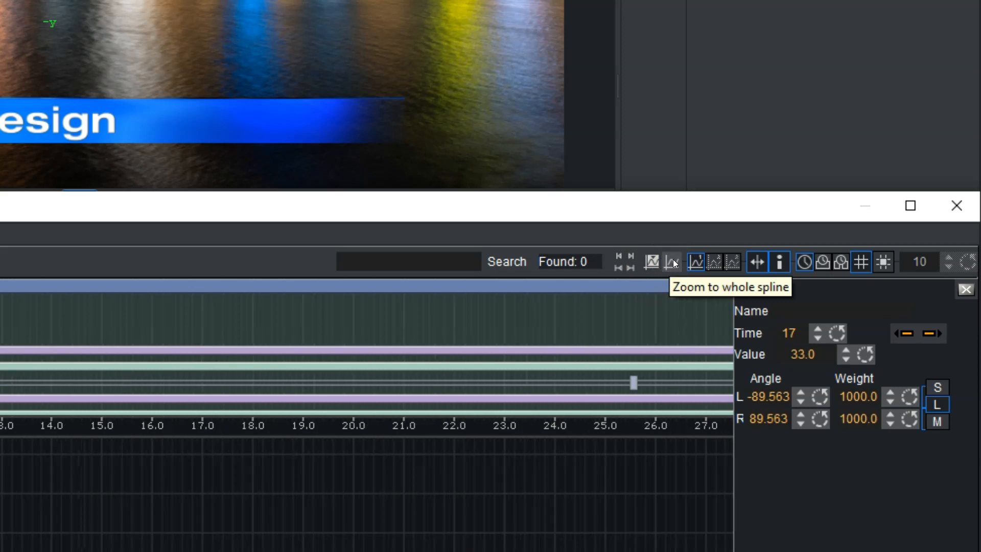
left_click(692, 265)
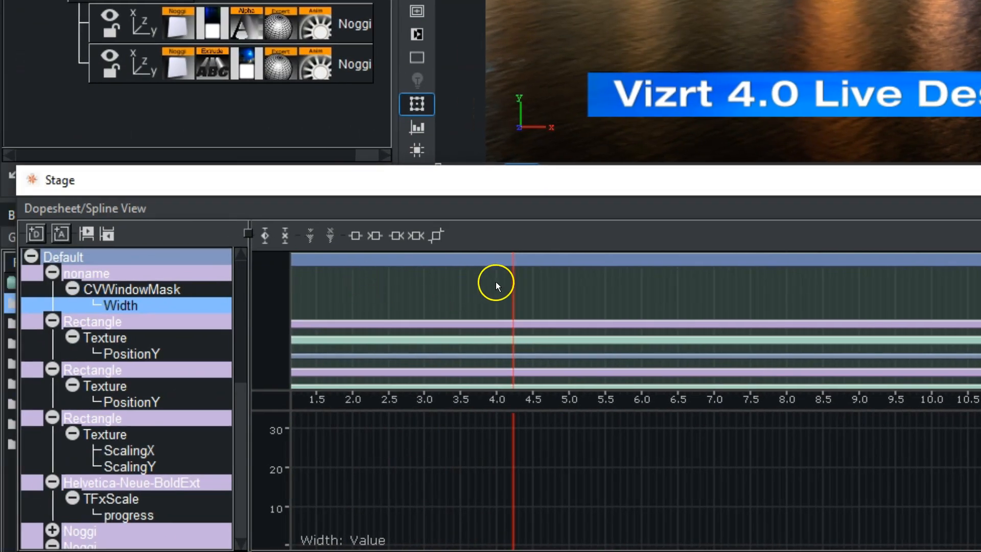
mouse_move(530, 289)
left_mouse_down()
mouse_move(135, 298)
mouse_move(362, 297)
left_mouse_up()
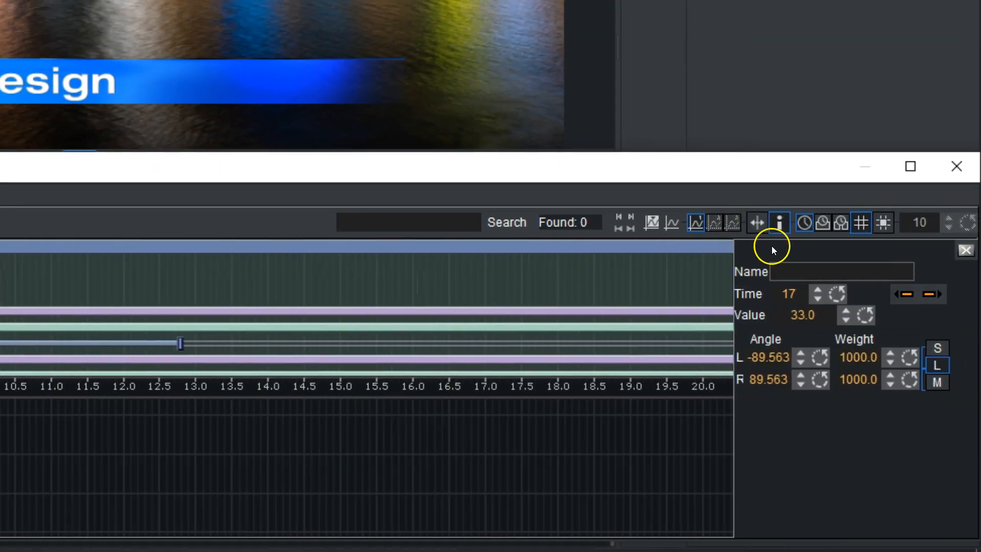
left_click(780, 221)
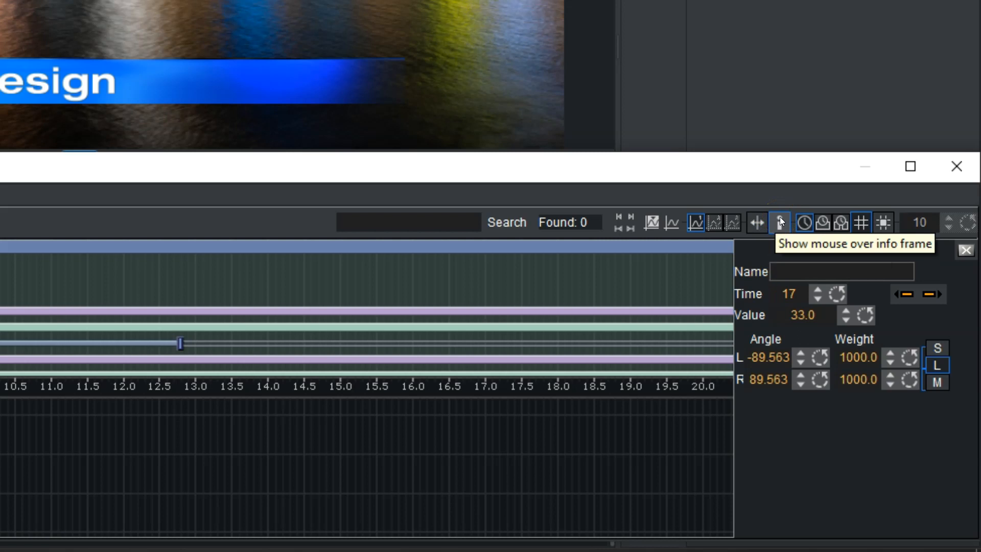
left_click(672, 259)
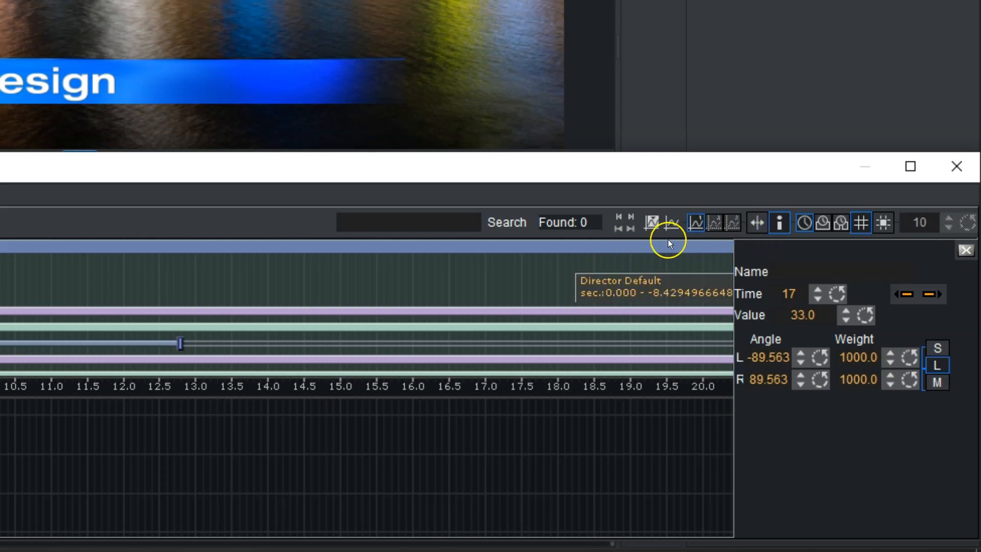
Switch the timeline's time display between seconds, frames and fields, ending on seconds.
left_click(804, 223)
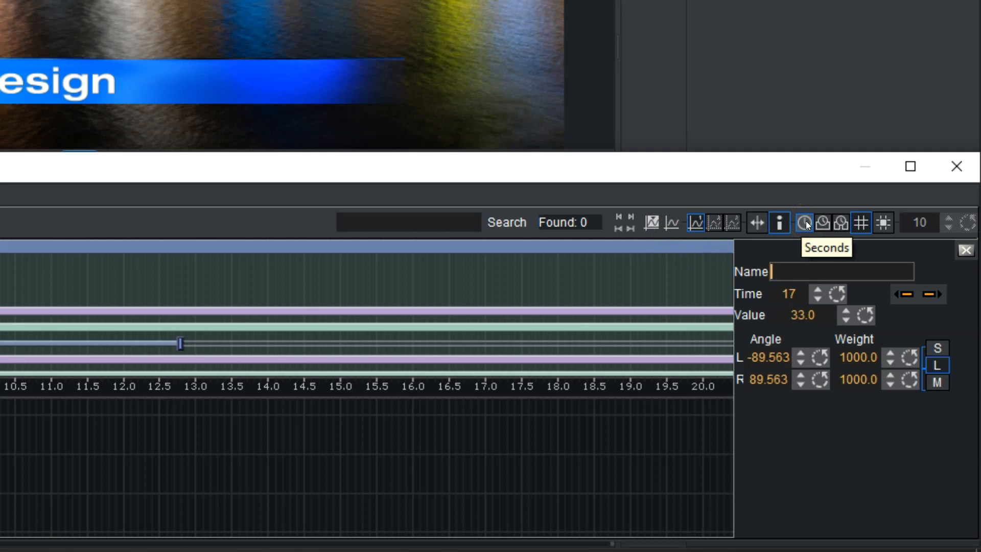
left_click(821, 223)
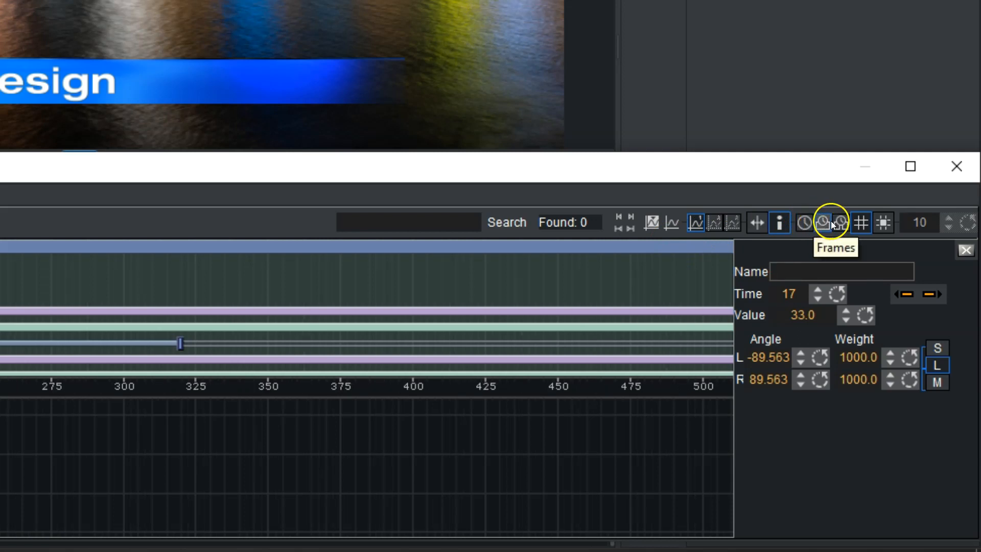
left_click(841, 224)
left_click(804, 221)
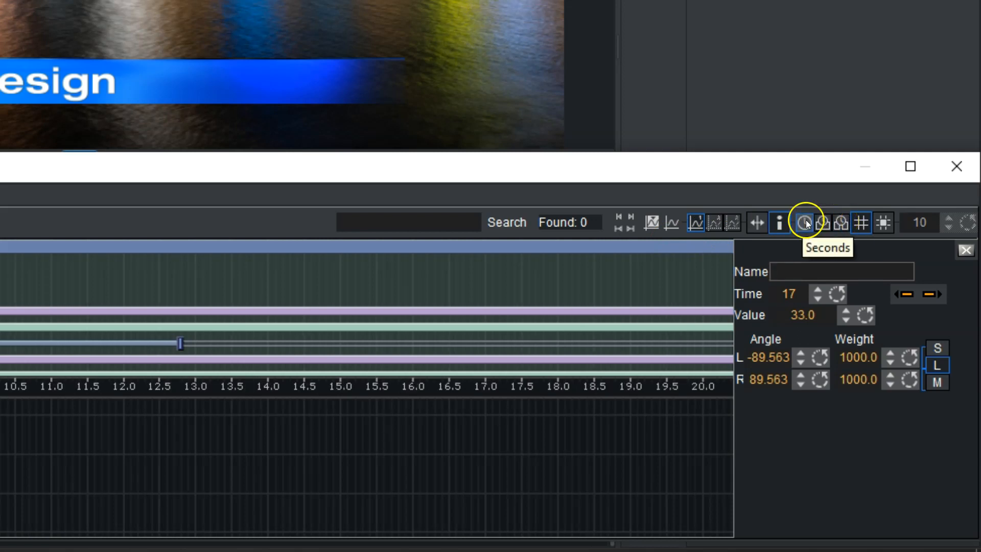
left_click(821, 223)
left_click(805, 222)
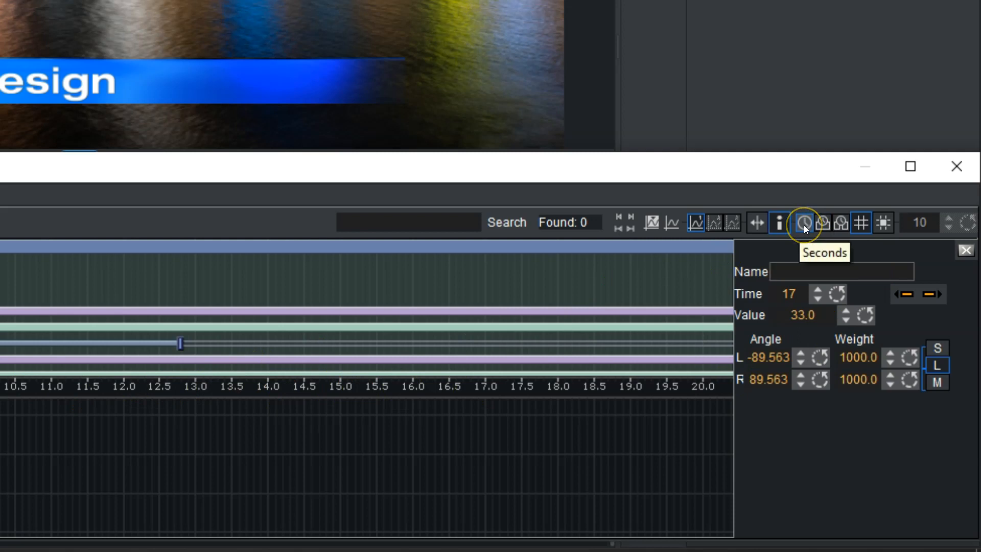
Switch the timeline's time display to frames and then fields, and toggle the grid and snap-to-grid options.
left_click(822, 222)
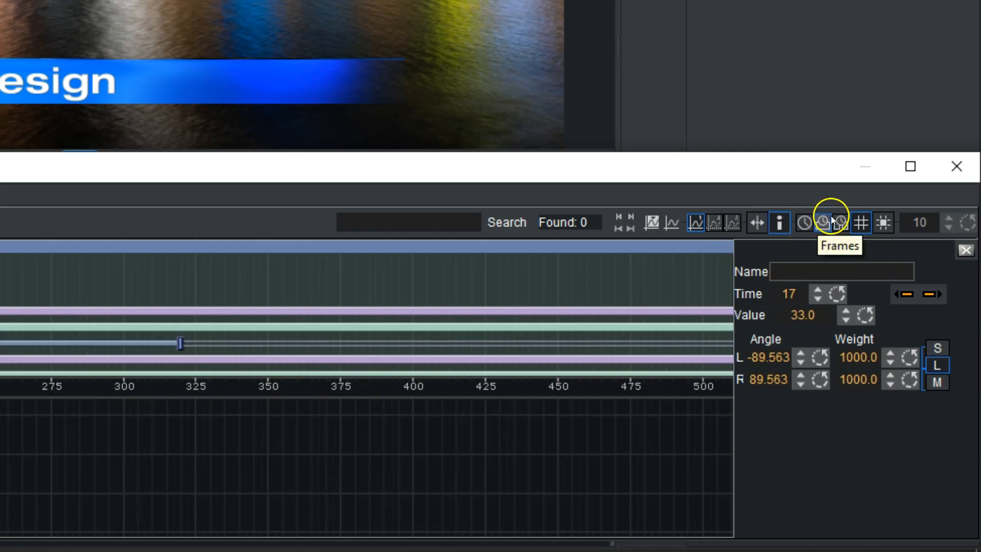
left_click(840, 222)
left_click(860, 223)
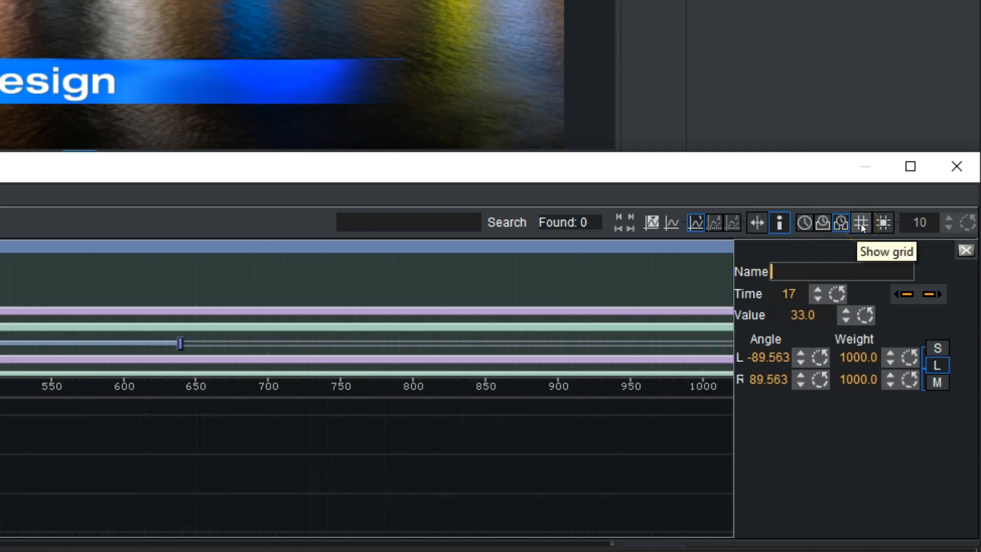
left_click(860, 223)
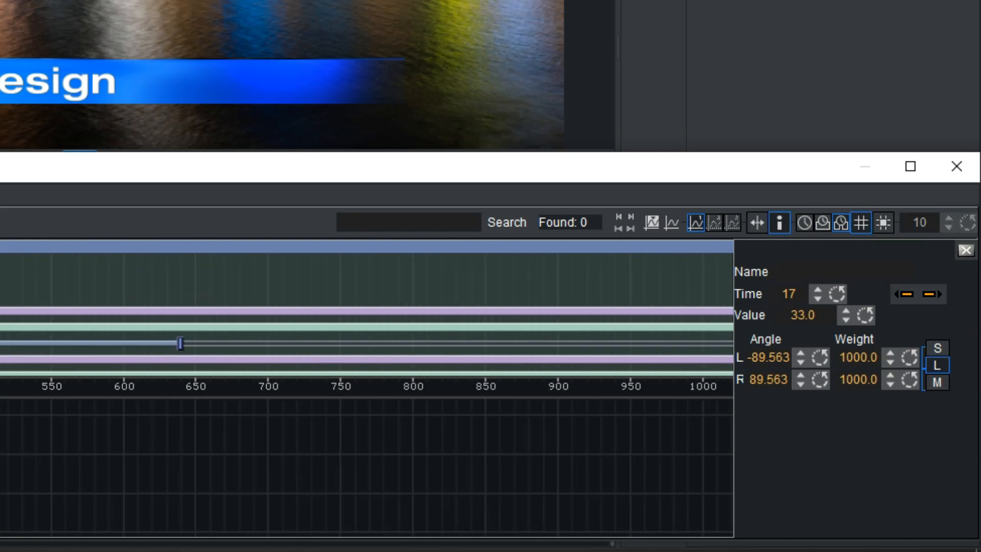
left_click(883, 225)
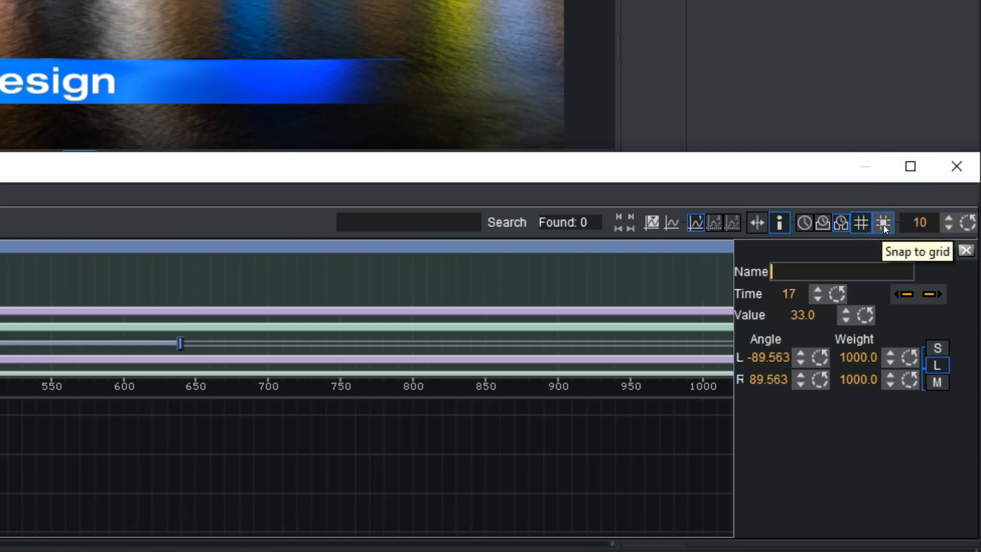
left_click(882, 225)
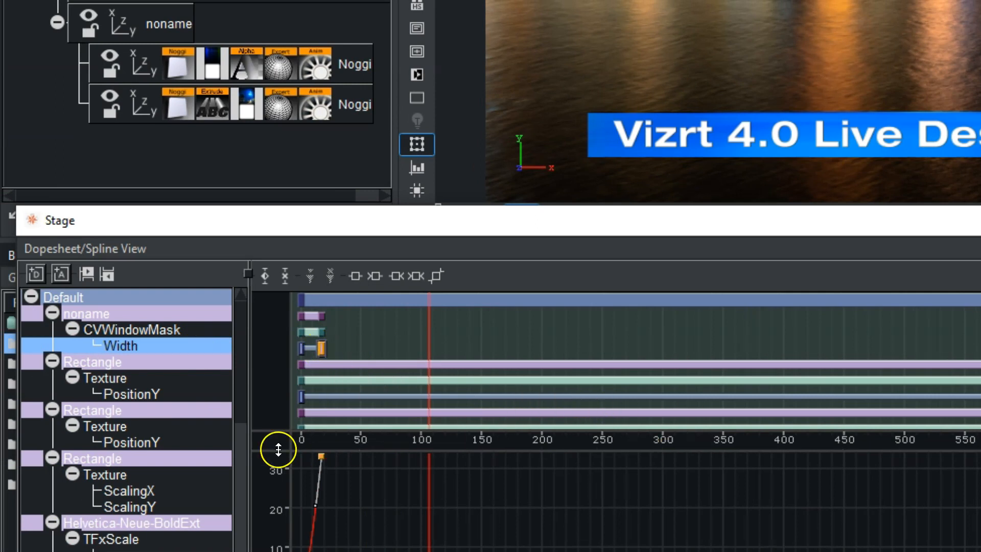
Move the CVWindowMask Width end keyframe to time 86 and set its value to 36.1.
left_click(321, 349)
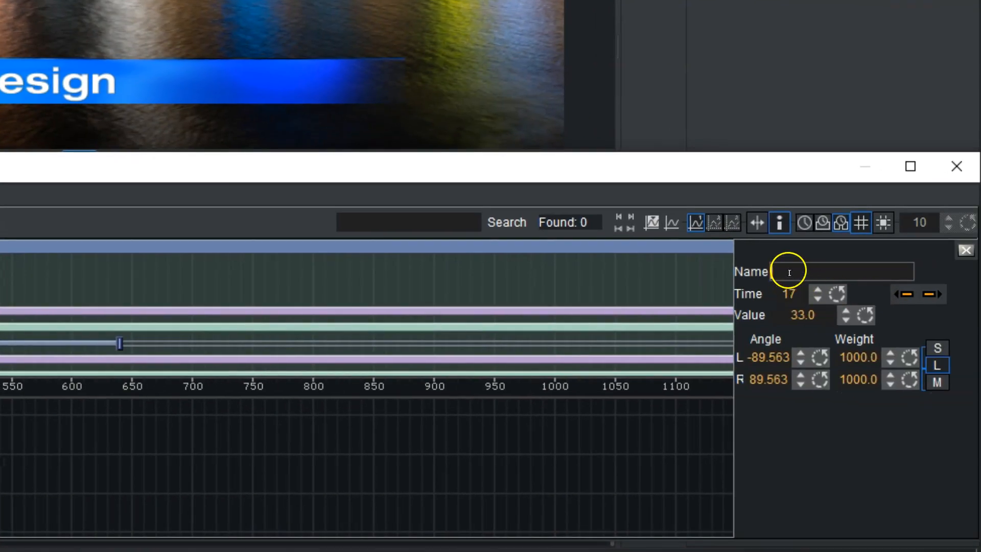
left_click(788, 269)
left_click(788, 293)
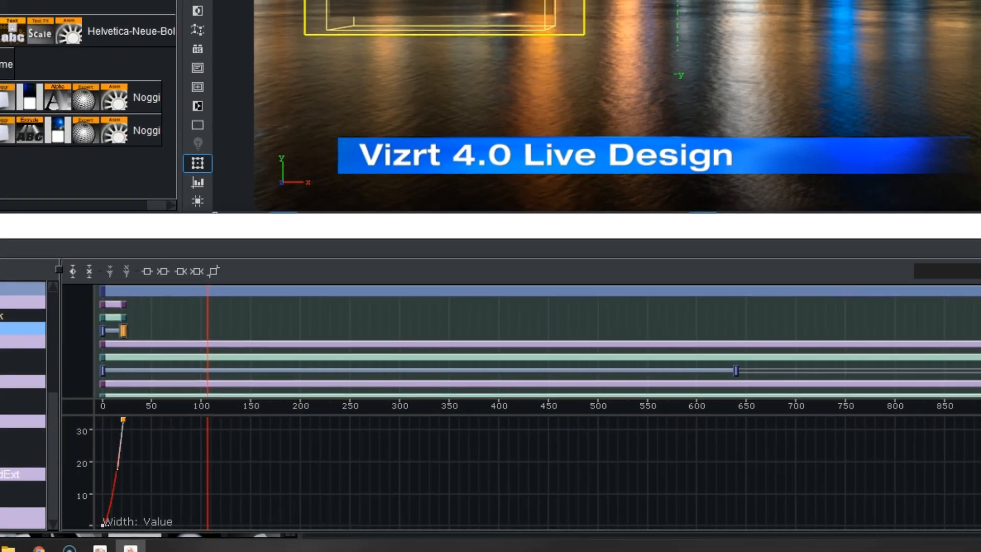
left_click_drag(788, 294, 869, 294)
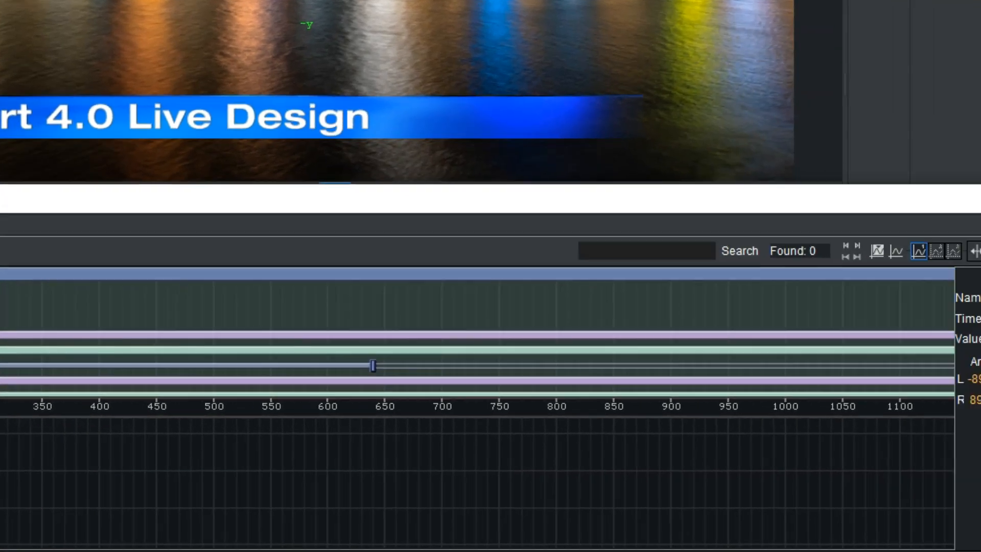
left_click(807, 330)
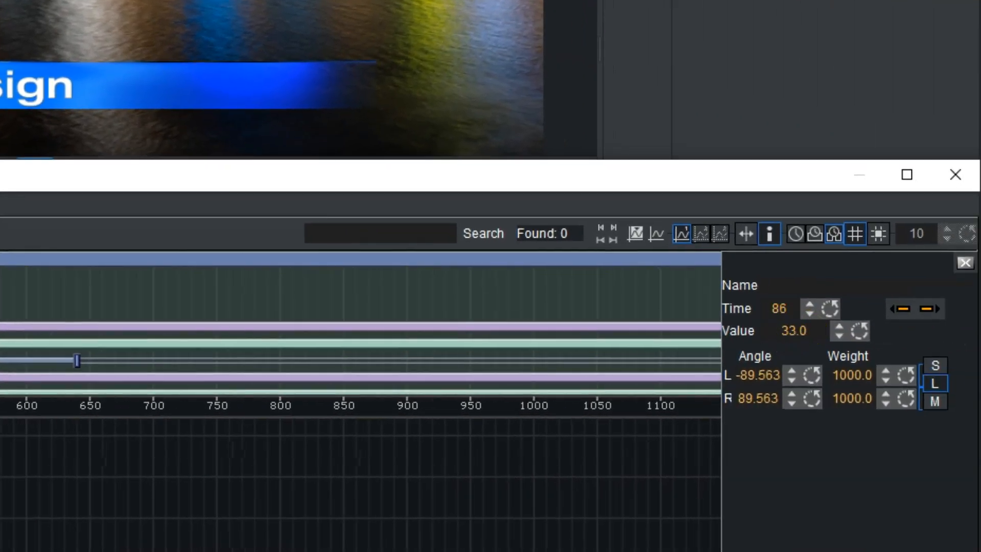
left_click(744, 289)
left_click_drag(783, 337, 810, 332)
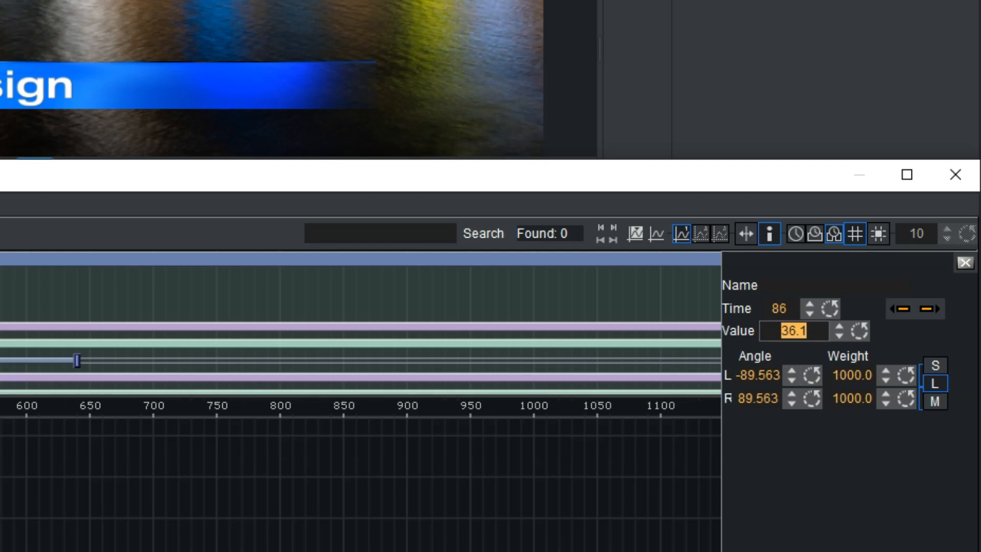
key("Return")
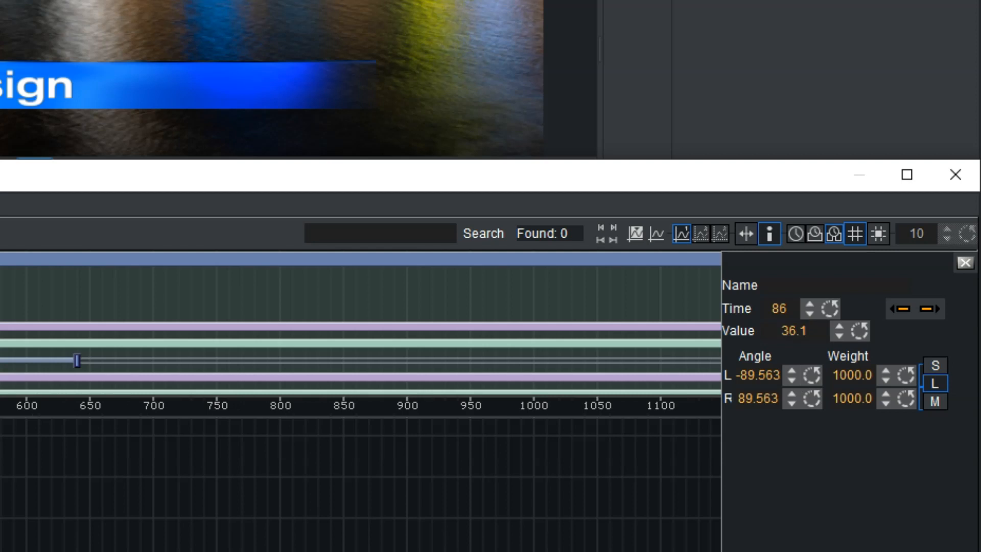
Set the start keyframe value of the first Rectangle's Texture PositionY track to -4.7.
left_click(5, 310)
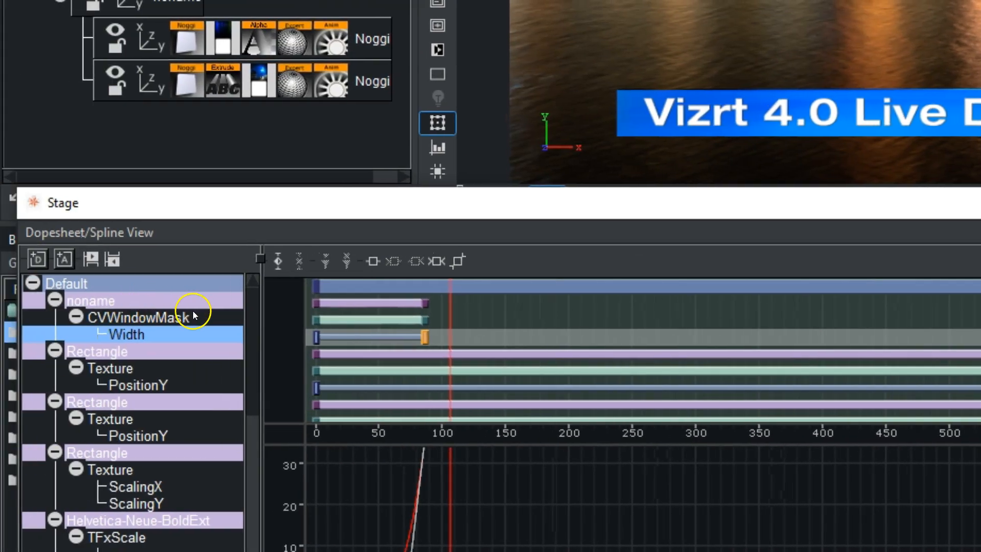
left_click(145, 386)
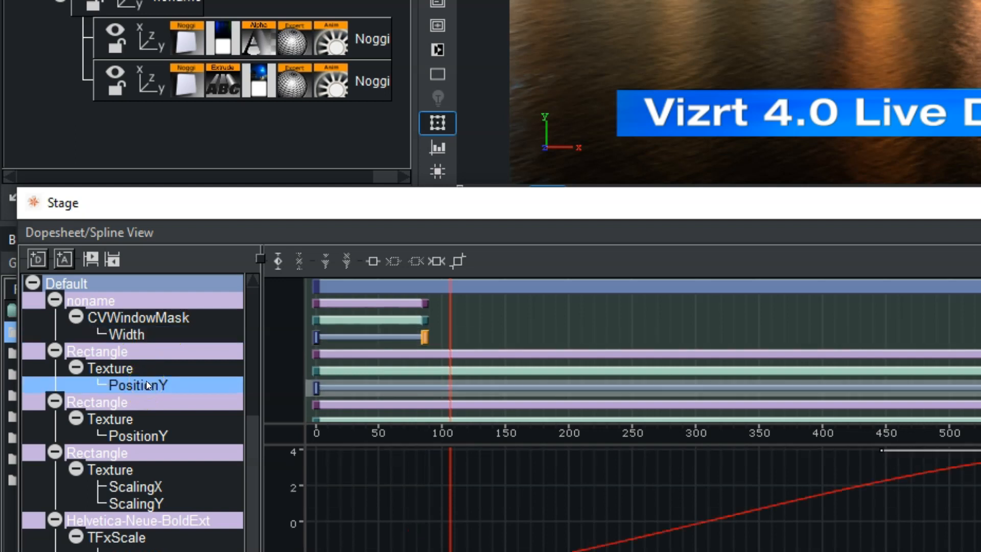
left_click(315, 388)
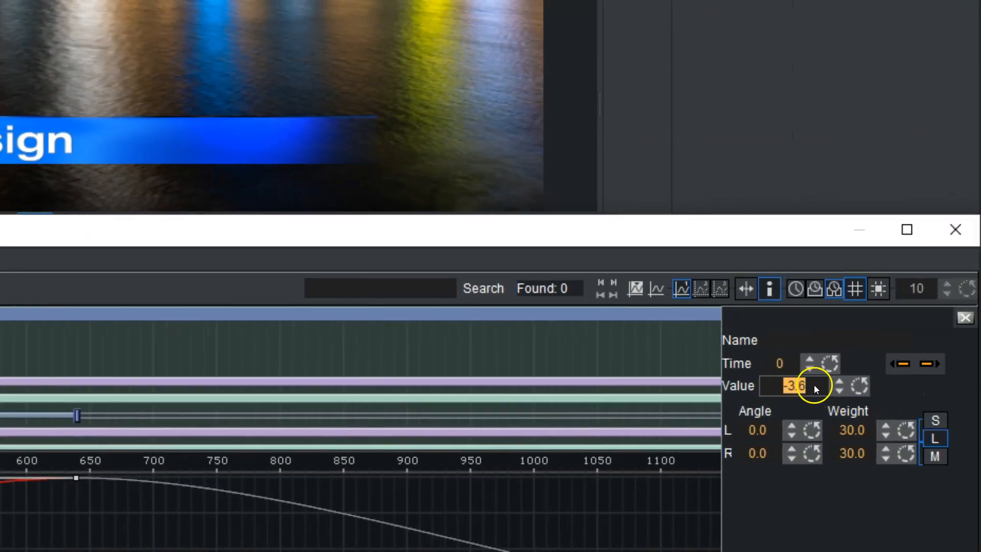
left_click_drag(813, 385, 792, 387)
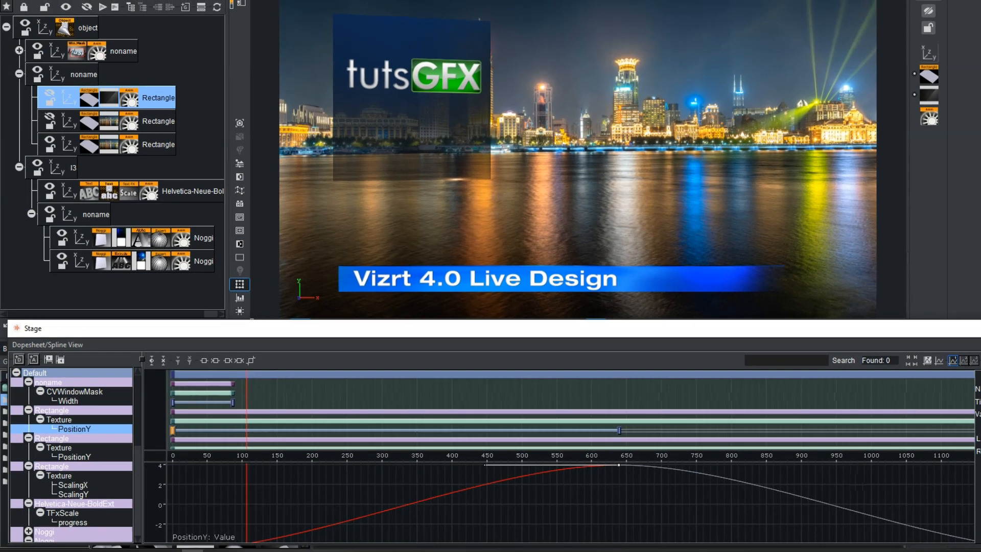
left_click(438, 435)
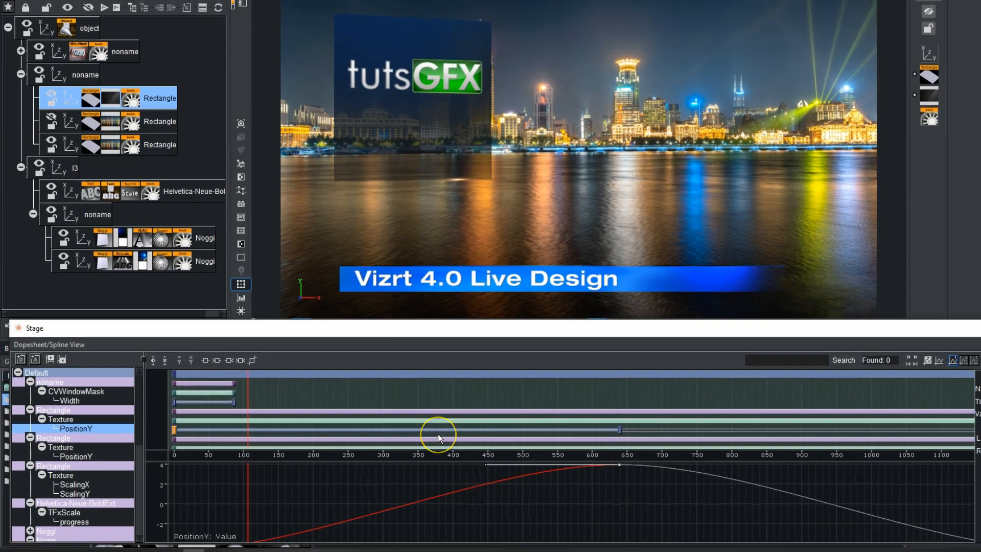